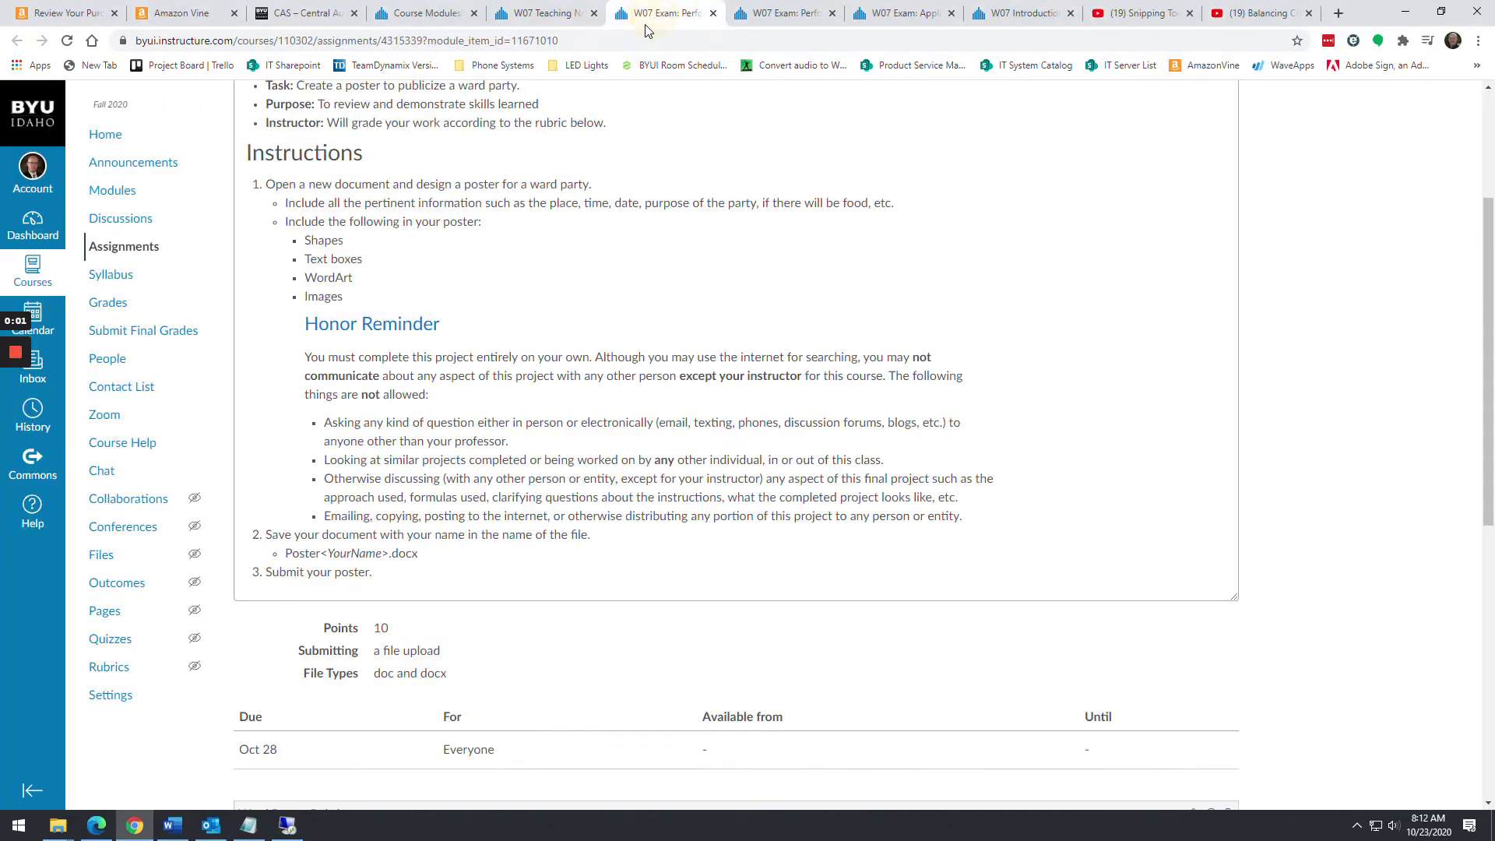
# Step: Look through the W07 exam tabs and highlight Performance Part I's required poster elements list
pyautogui.scroll(3, 747, 443)
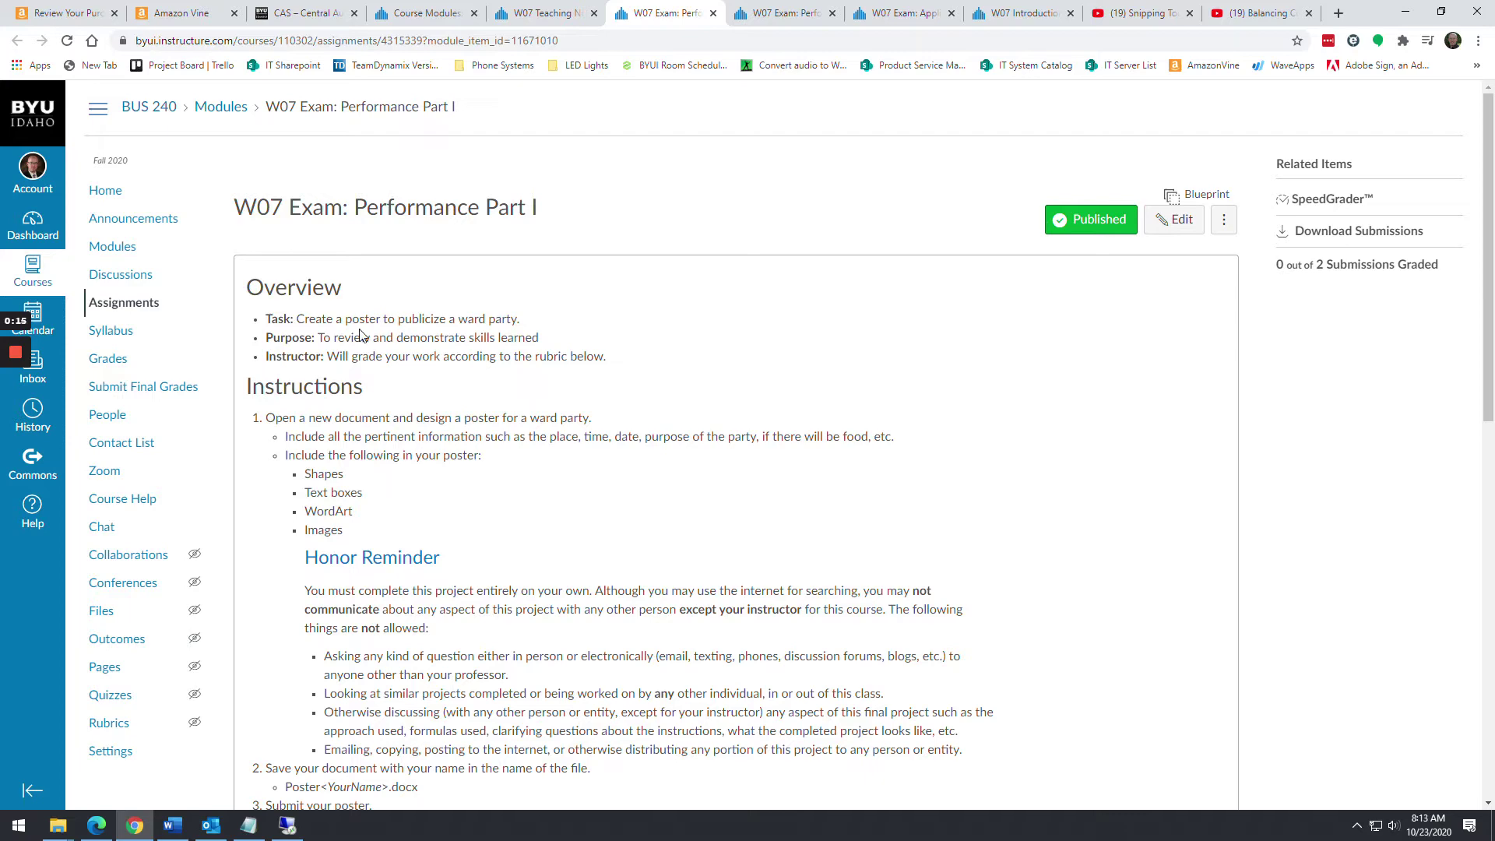
pyautogui.click(786, 13)
pyautogui.scroll(4, 374, 245)
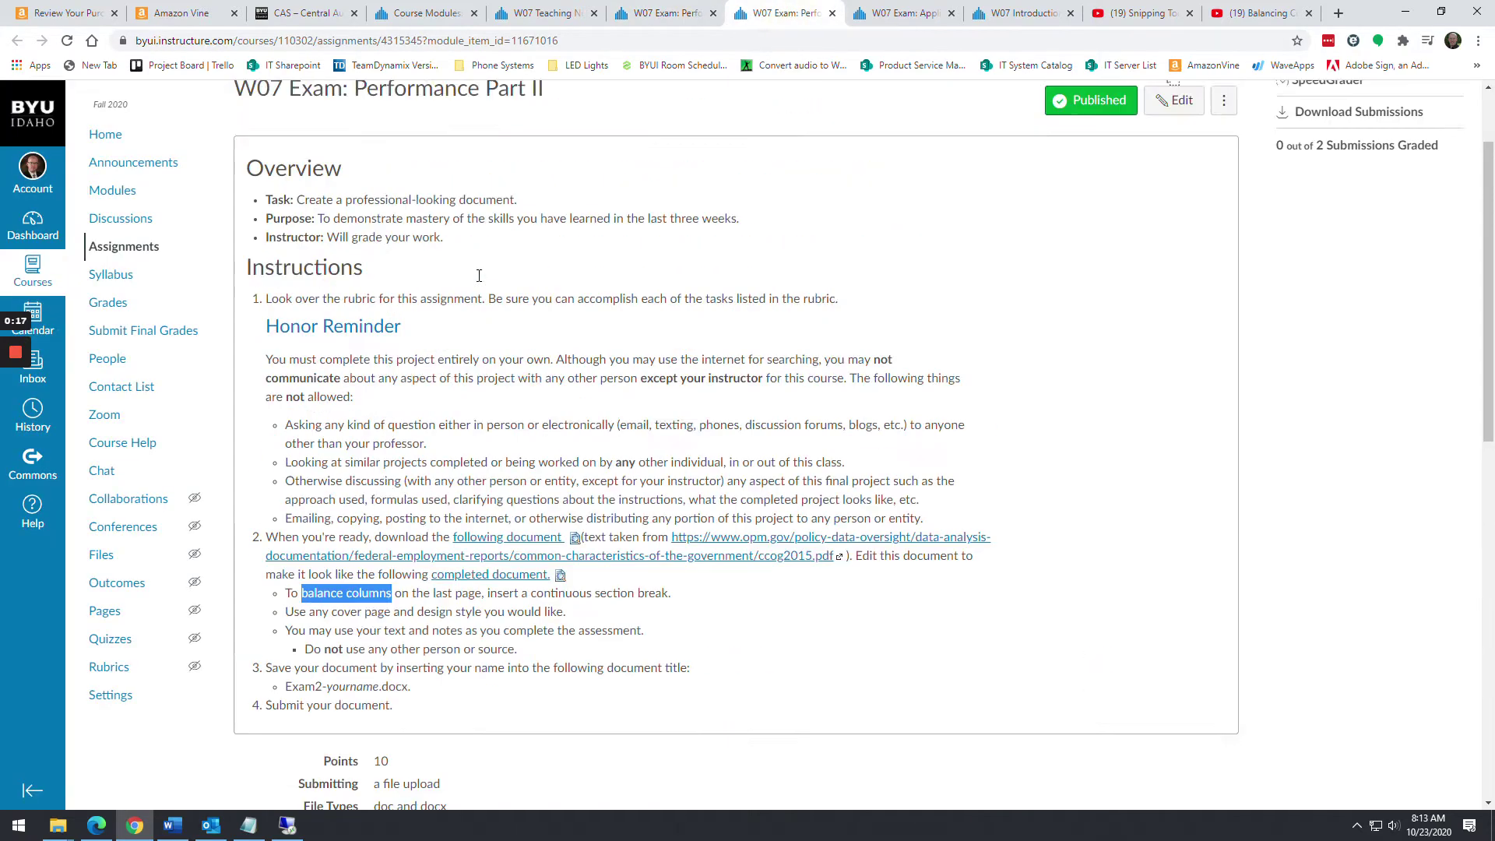
pyautogui.click(907, 16)
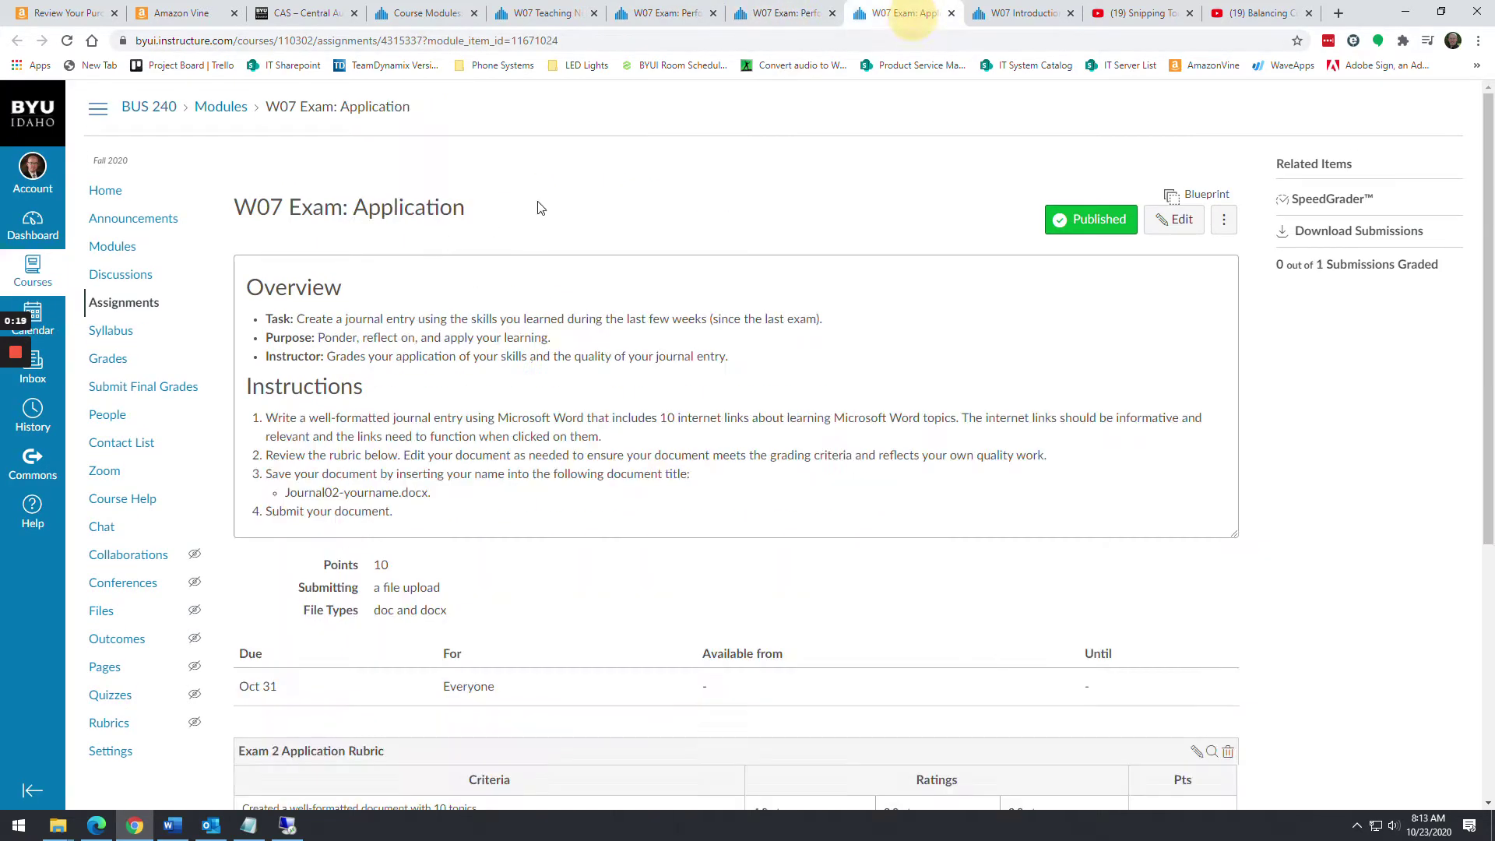
pyautogui.click(686, 16)
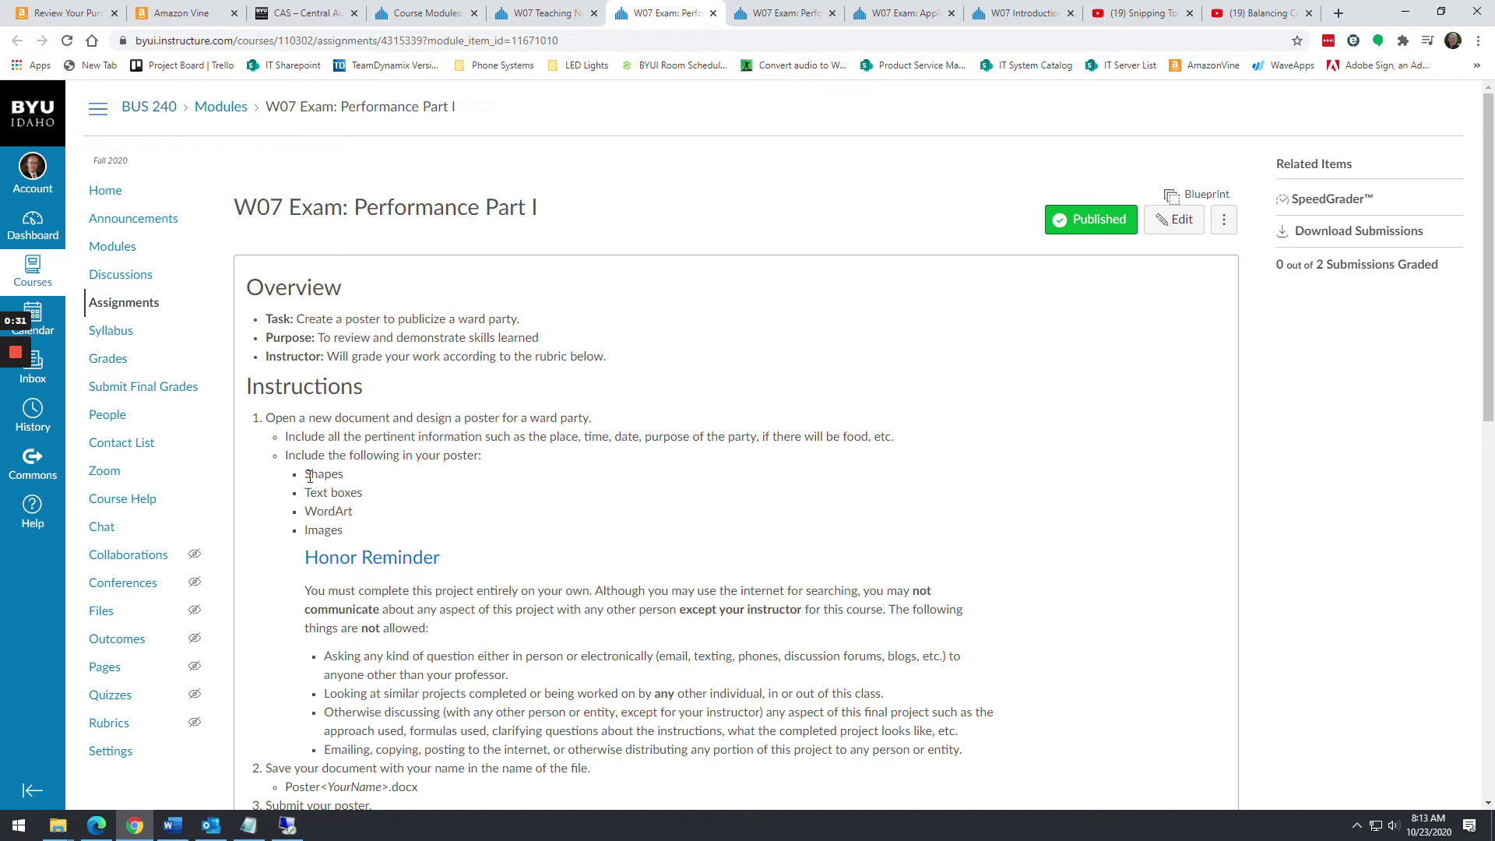
pyautogui.moveTo(309, 476)
pyautogui.mouseDown()
pyautogui.moveTo(355, 514)
pyautogui.moveTo(363, 542)
pyautogui.mouseUp()
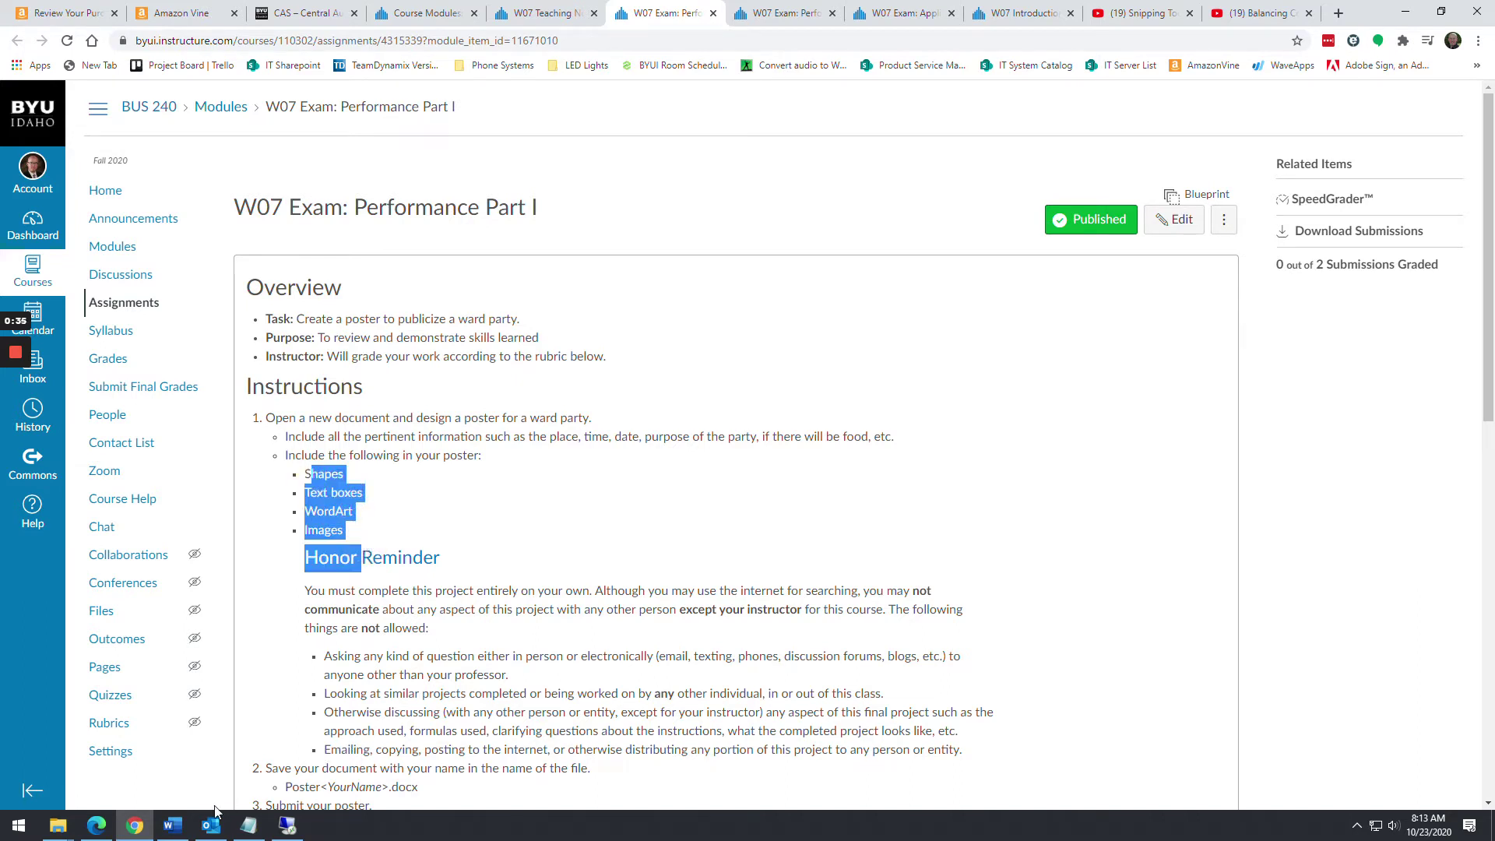
# Step: Start a new blank Word document and browse the Insert Shapes gallery without picking one
pyautogui.click(172, 824)
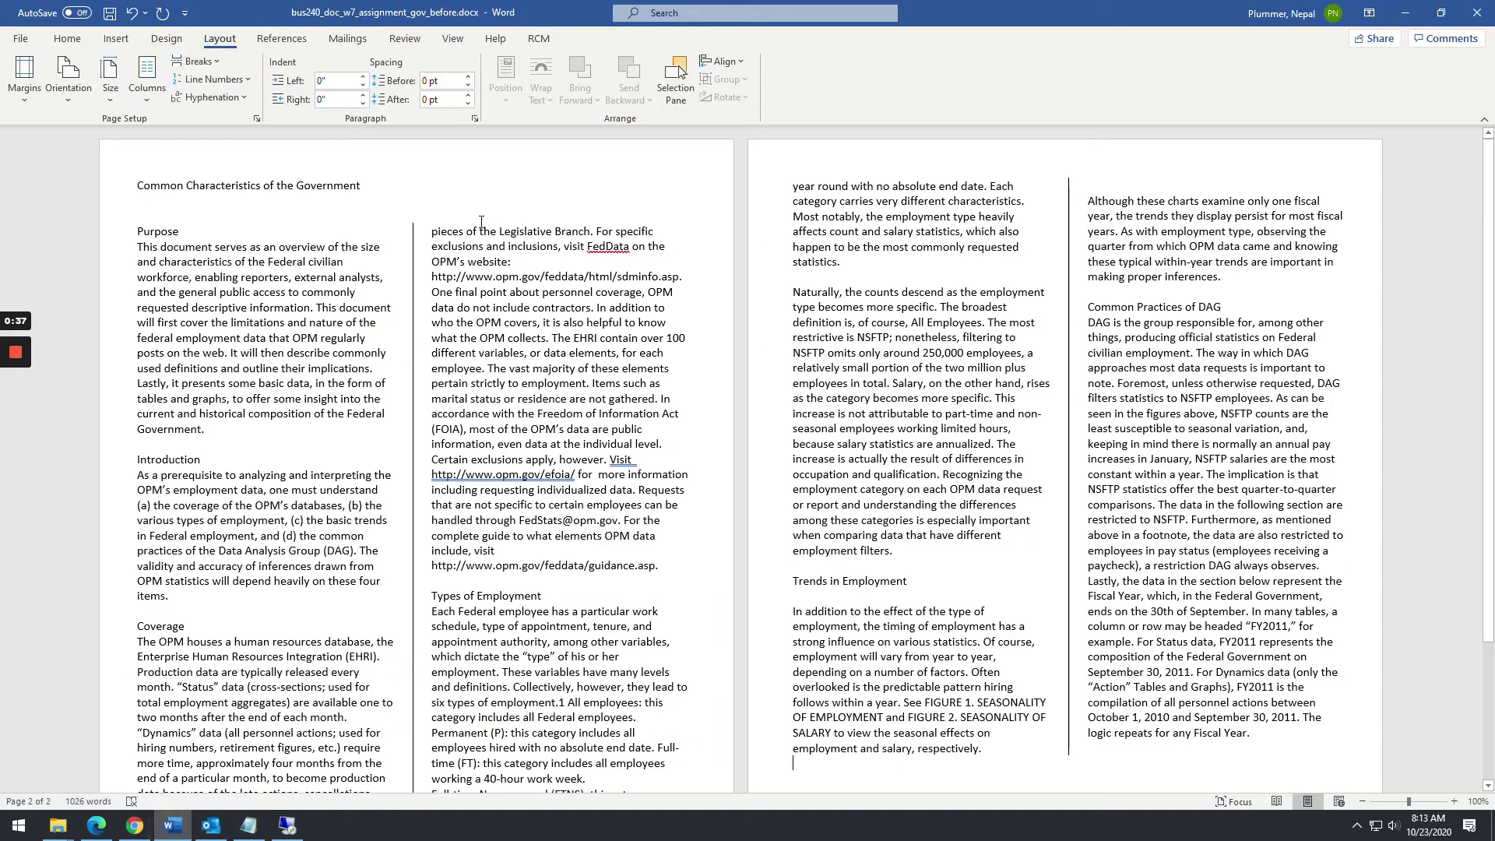
pyautogui.hotkey('ctrl', 'n')
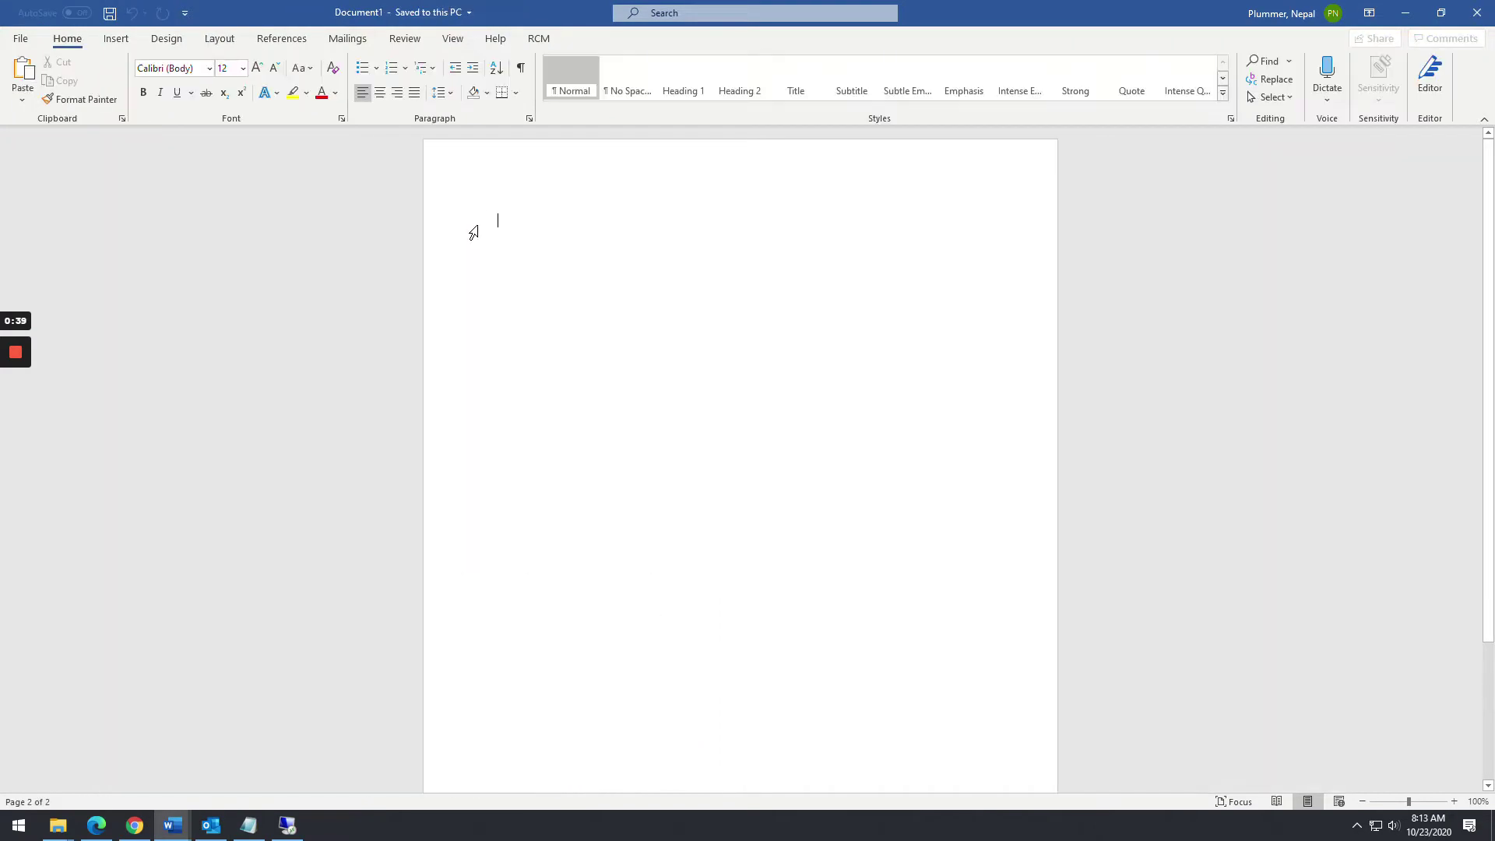
pyautogui.click(117, 40)
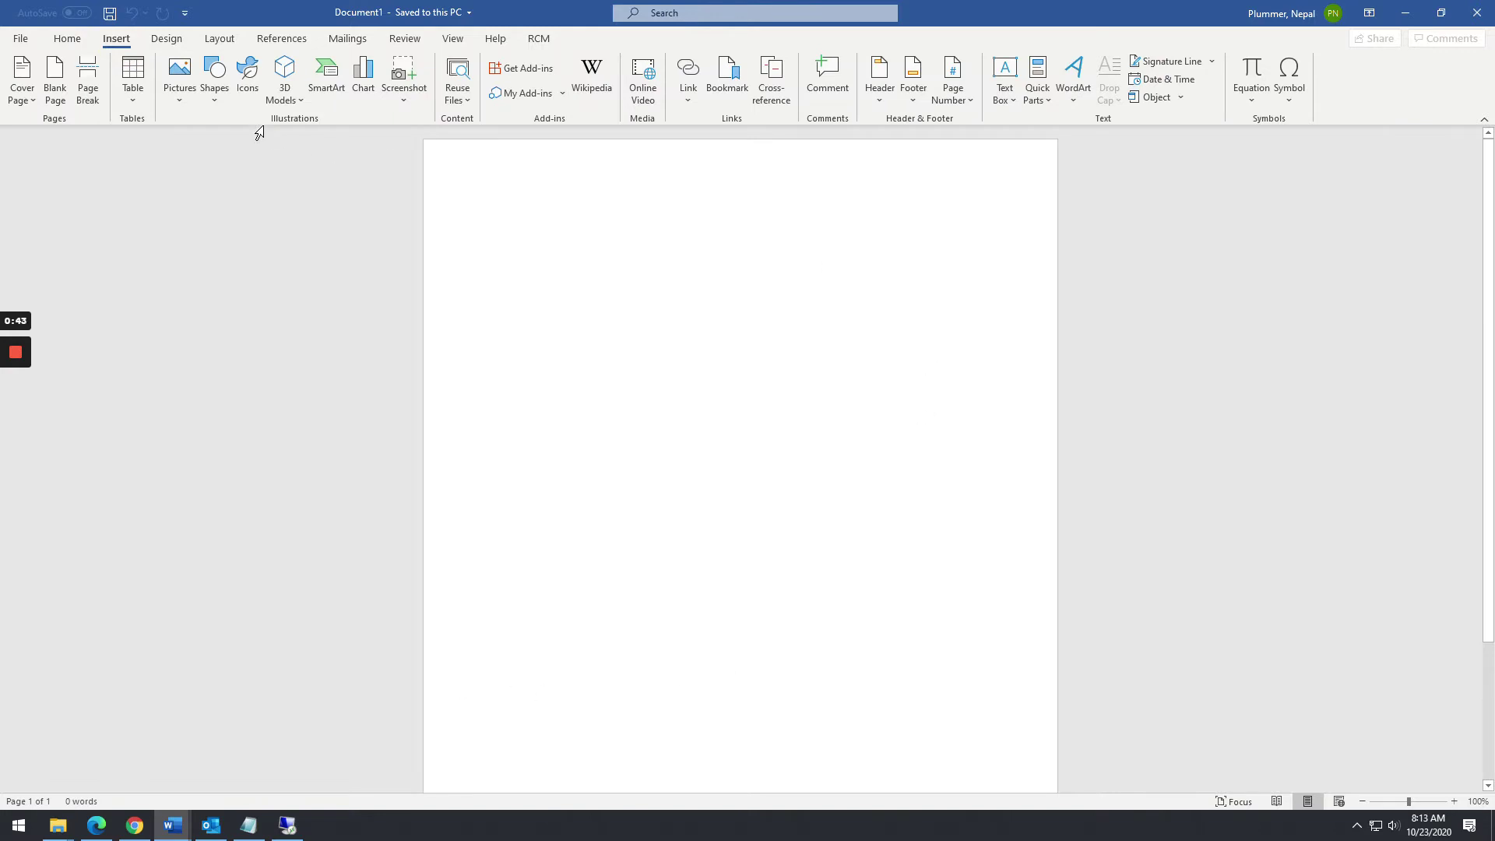
pyautogui.click(218, 97)
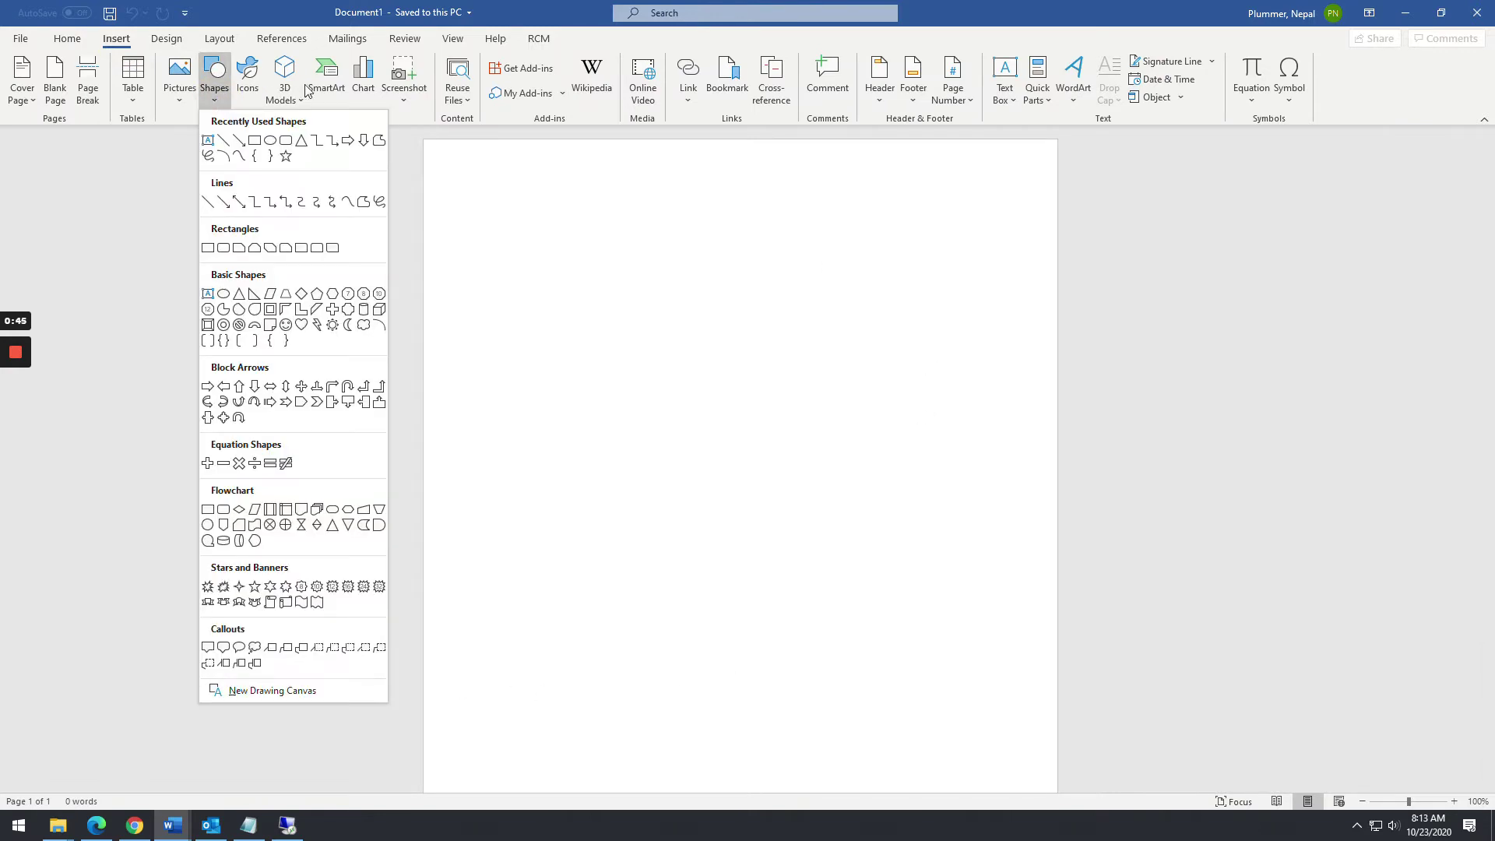
pyautogui.click(720, 304)
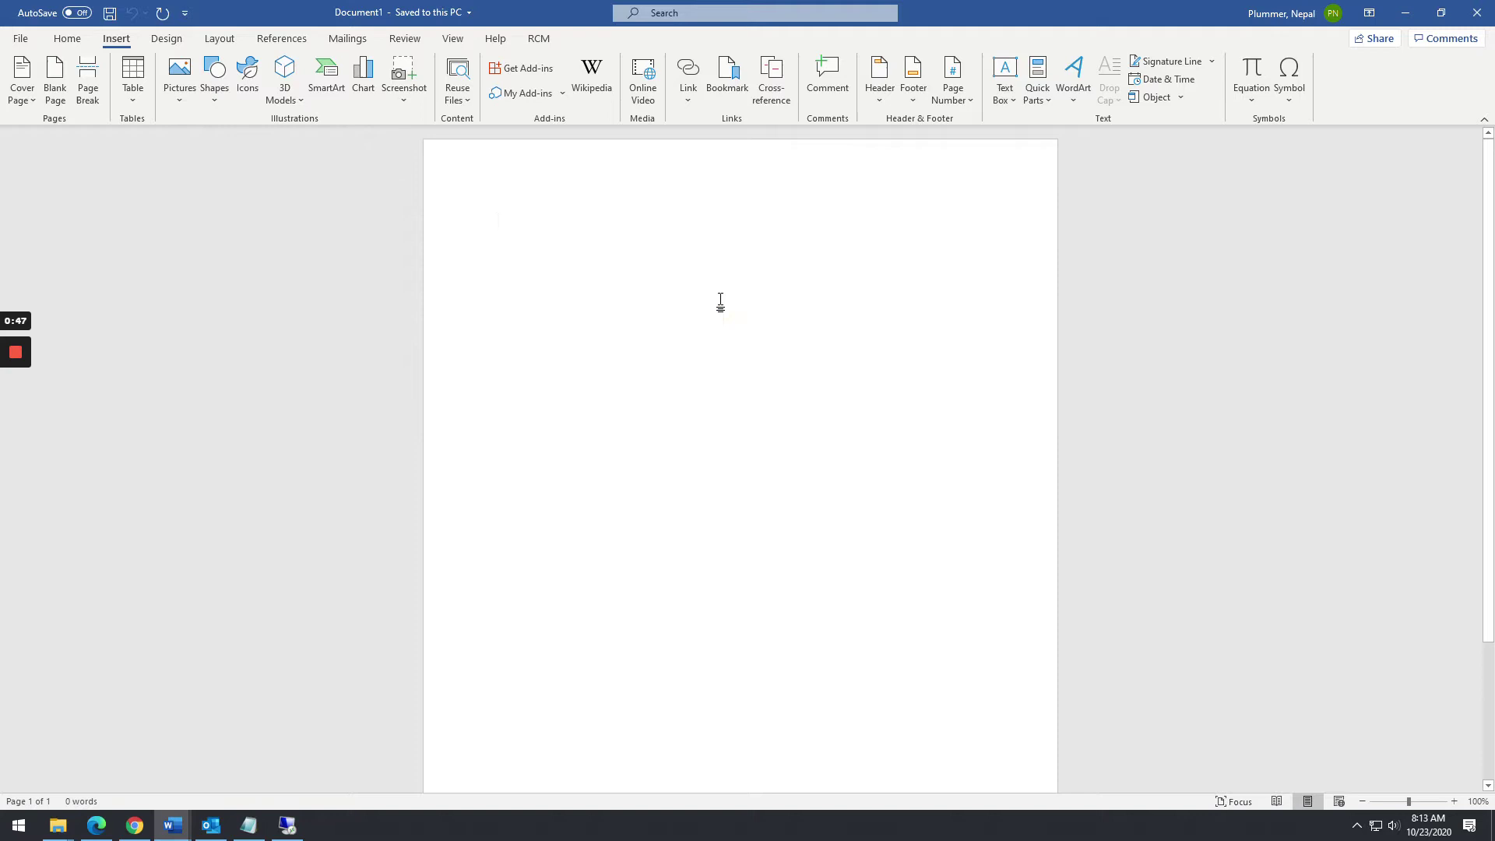
# Step: Type the line 'This is word art' and bring up the WordArt styles gallery
pyautogui.click(1073, 98)
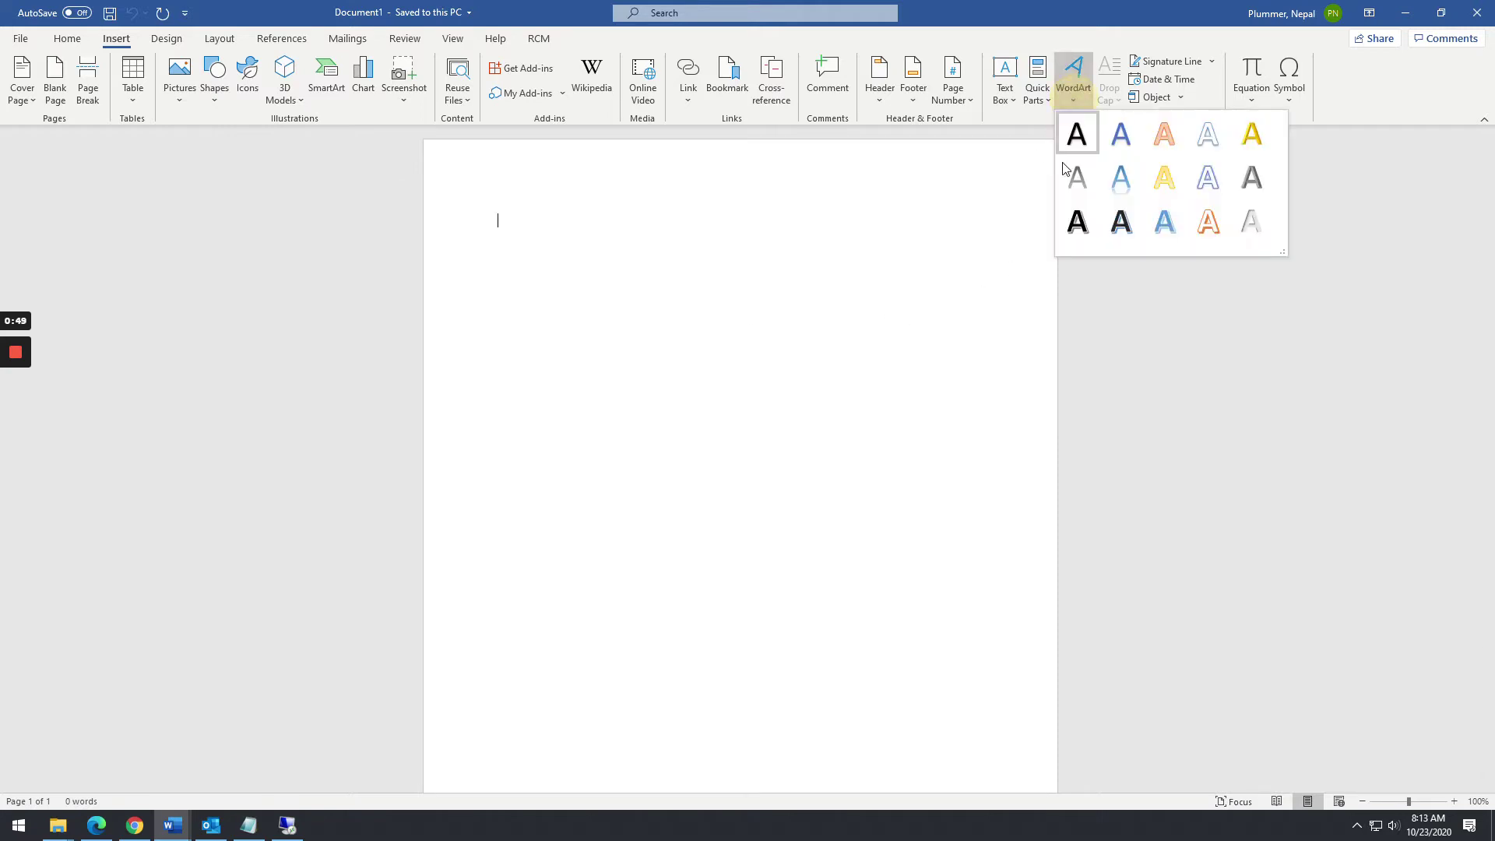
pyautogui.click(553, 224)
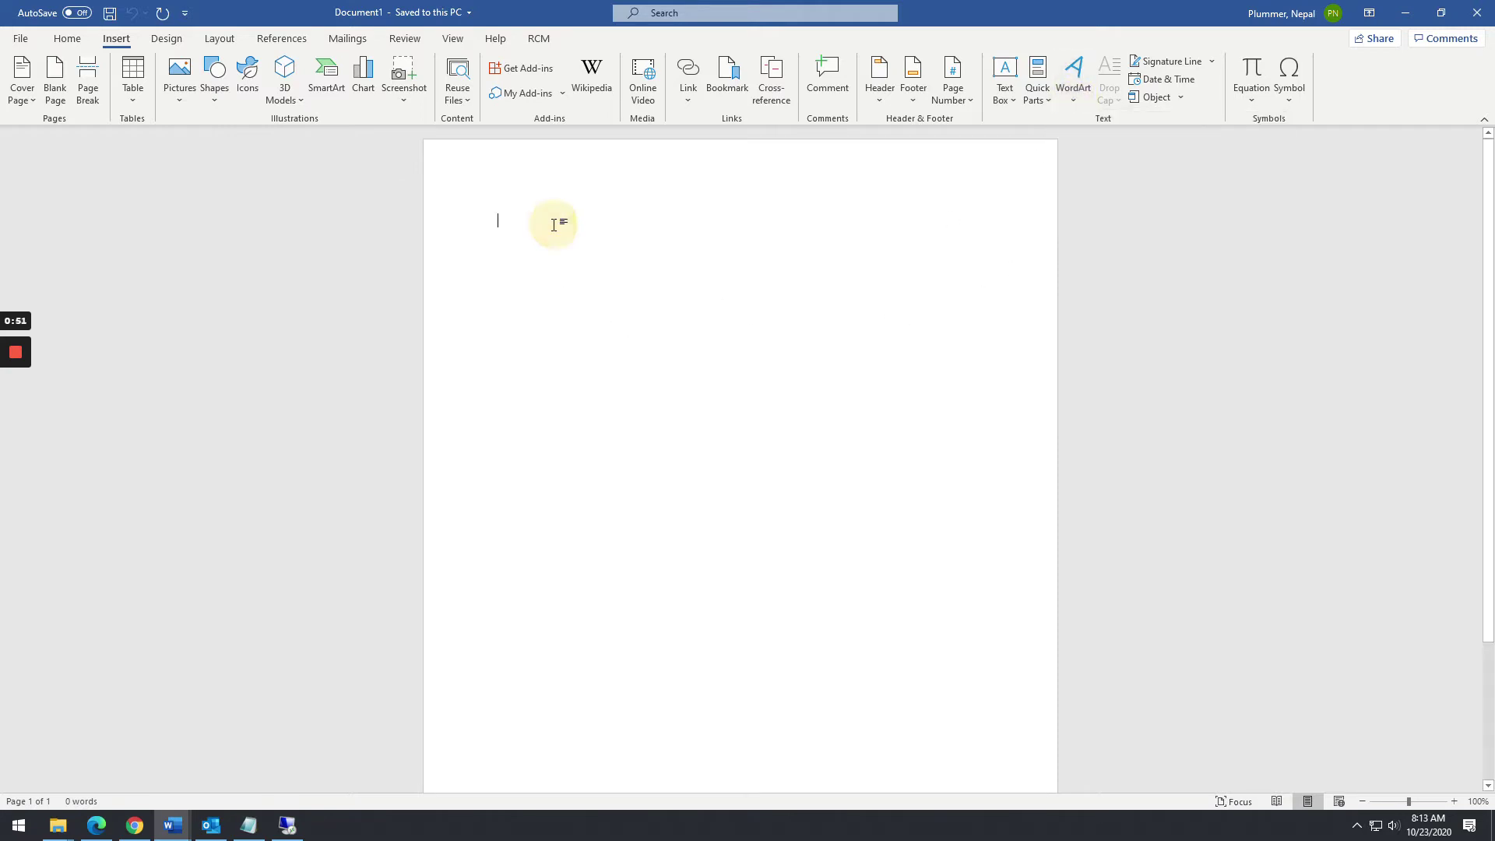
pyautogui.write('This is word ar')
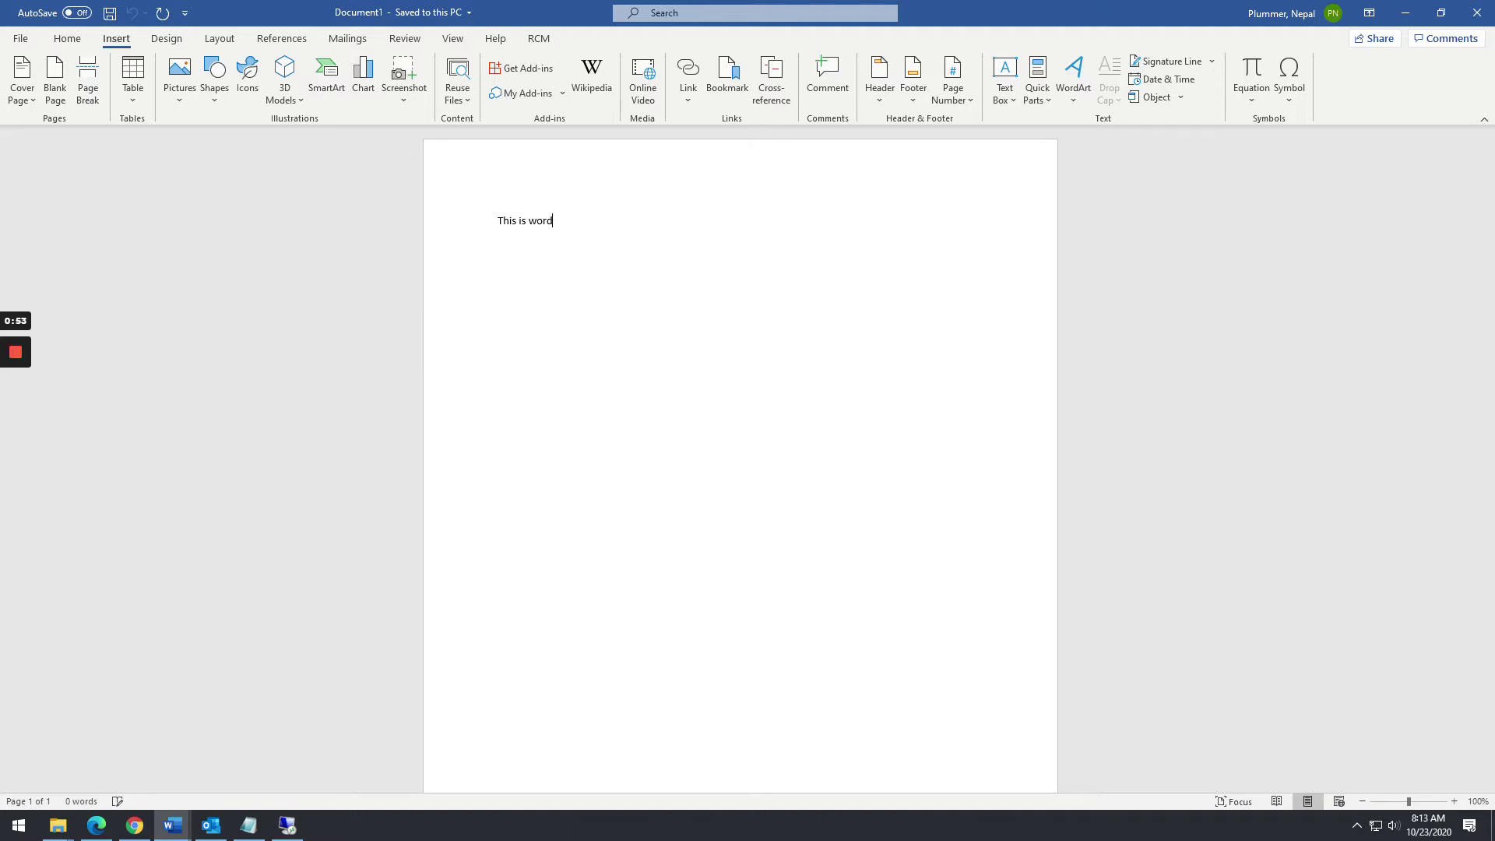
pyautogui.write('t.')
pyautogui.click(1071, 92)
# Step: Insert an orange-outline WordArt reading 'test' beneath the line
pyautogui.click(1208, 222)
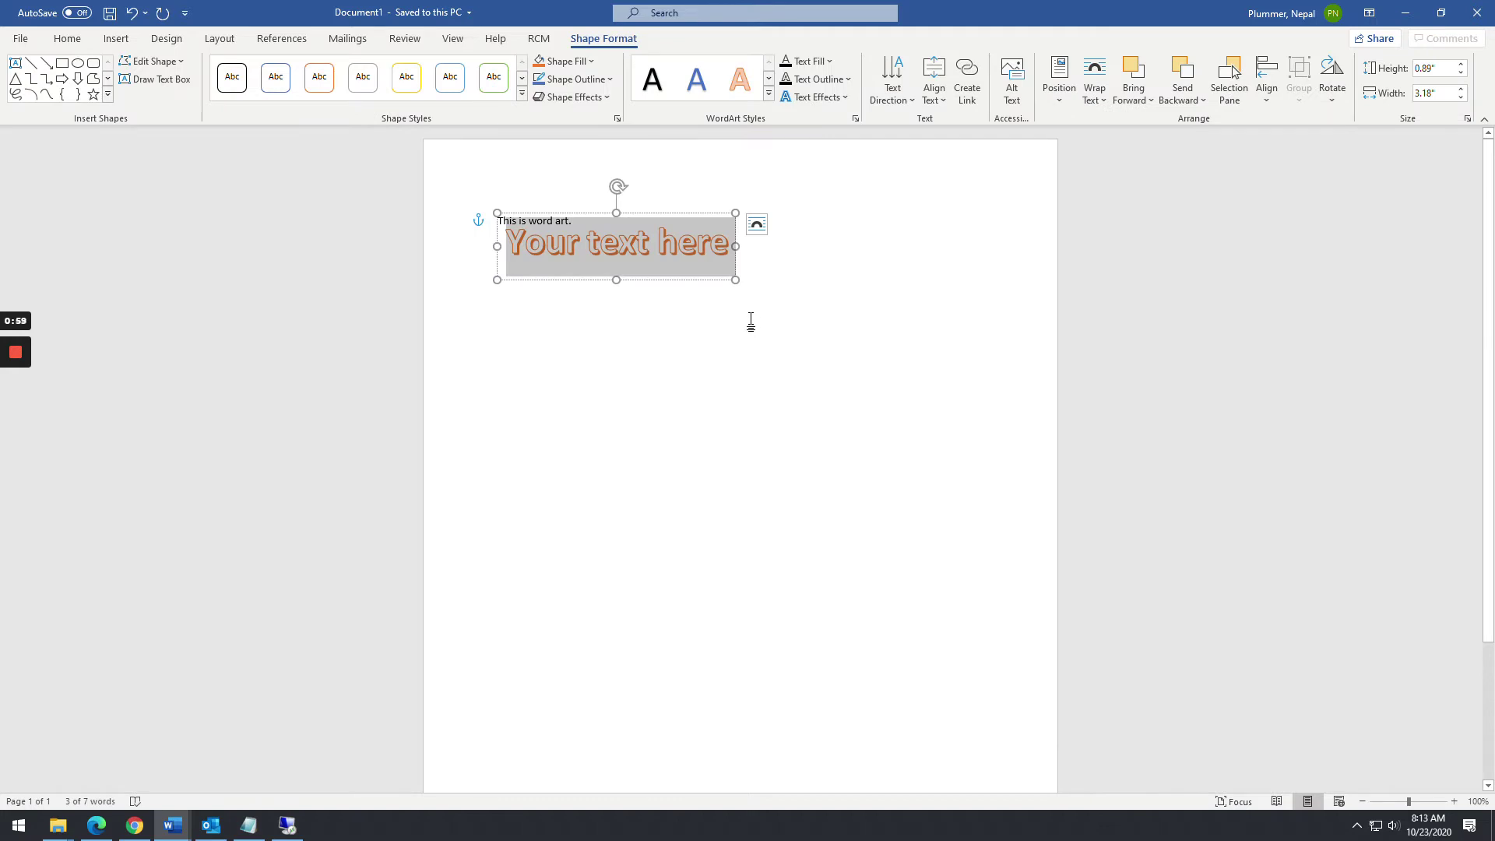
pyautogui.write('test')
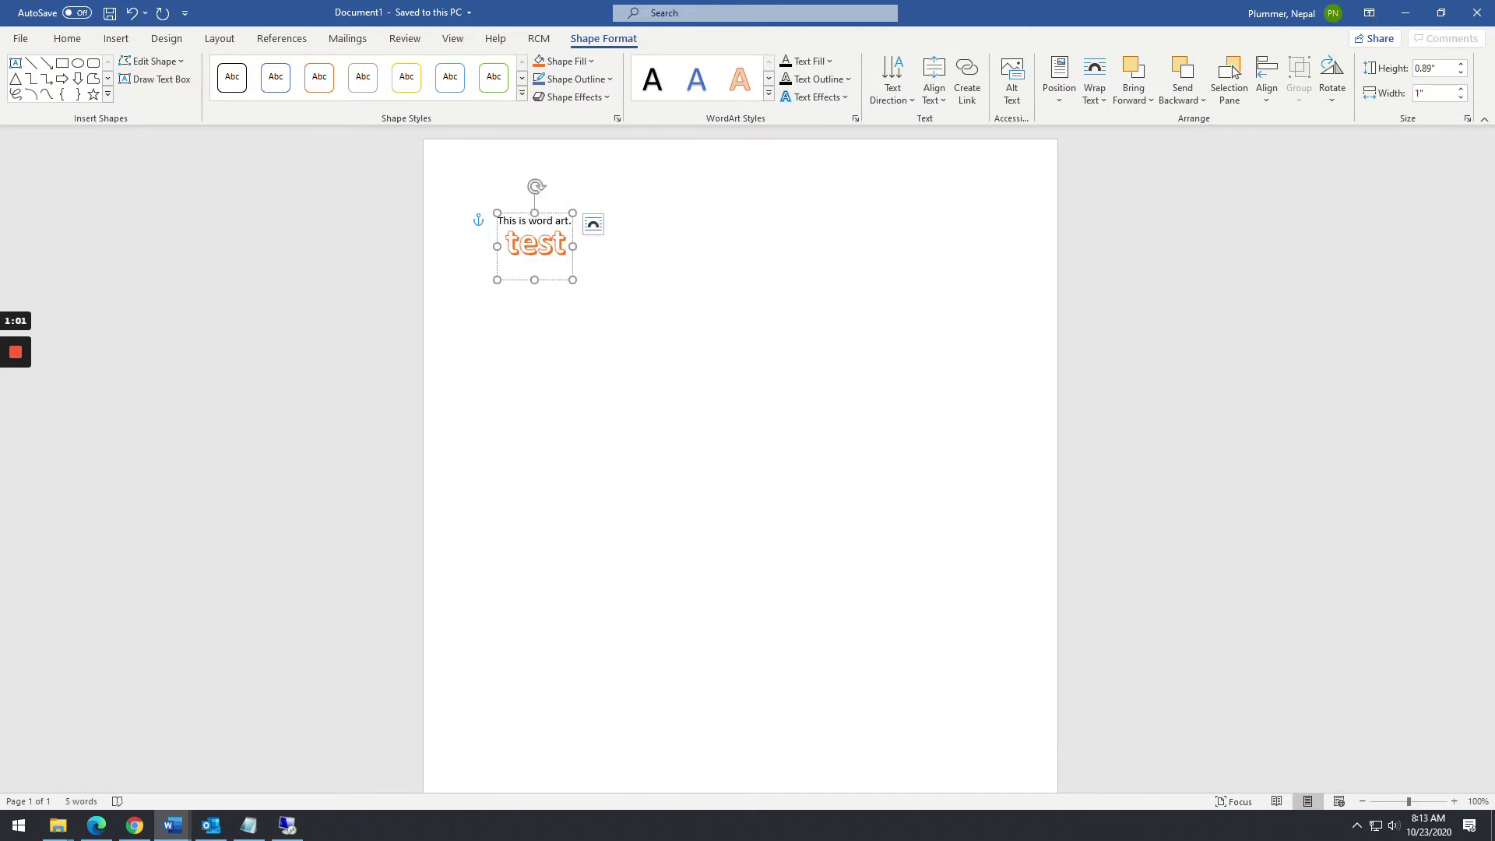
pyautogui.click(617, 327)
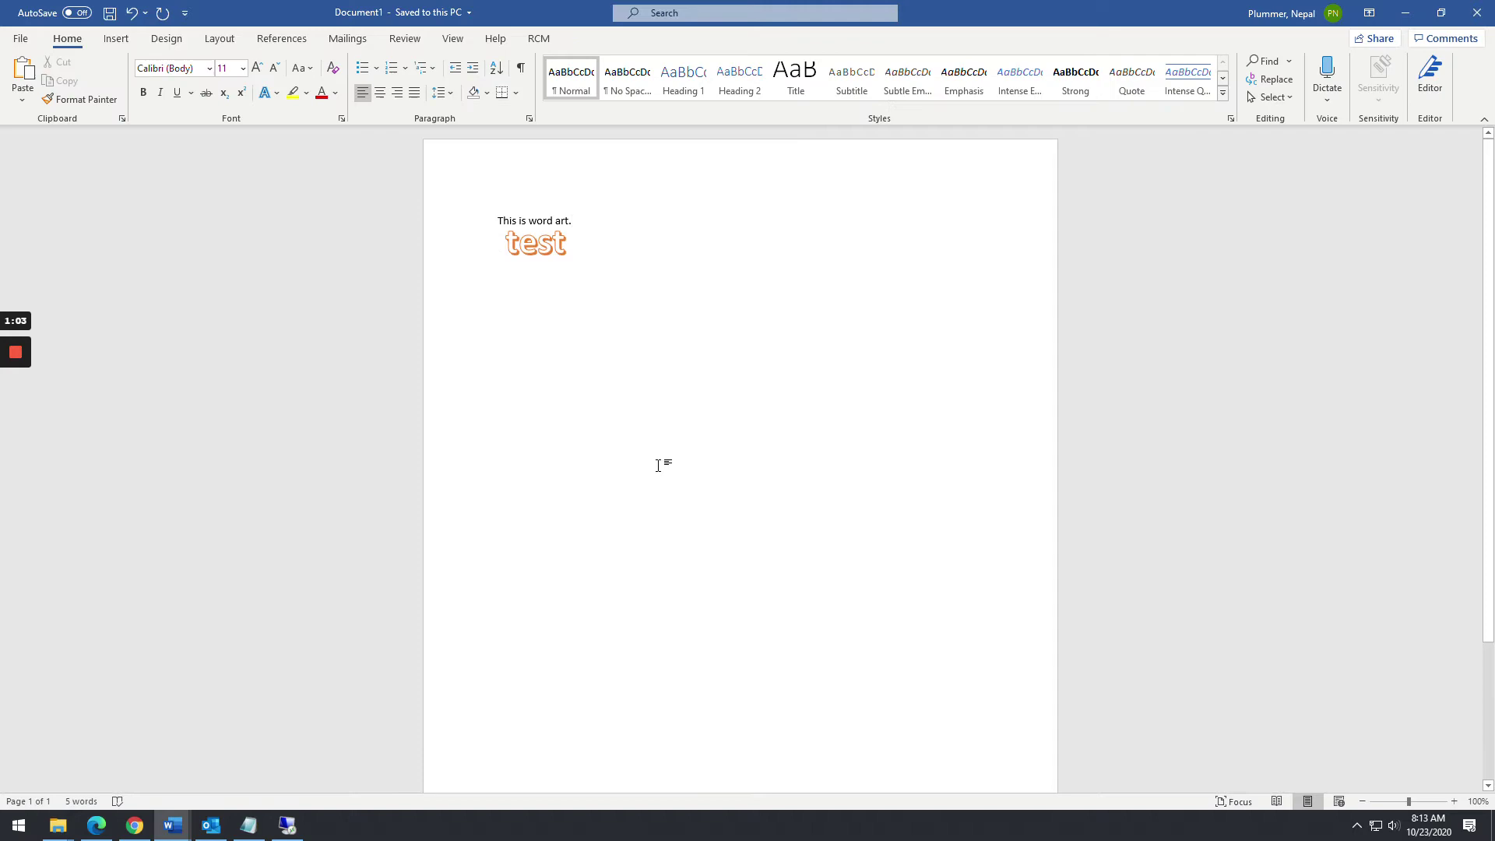
# Step: Glance at the Canvas element list, then return to the Word document
pyautogui.hotkey('alt', 'Tab')
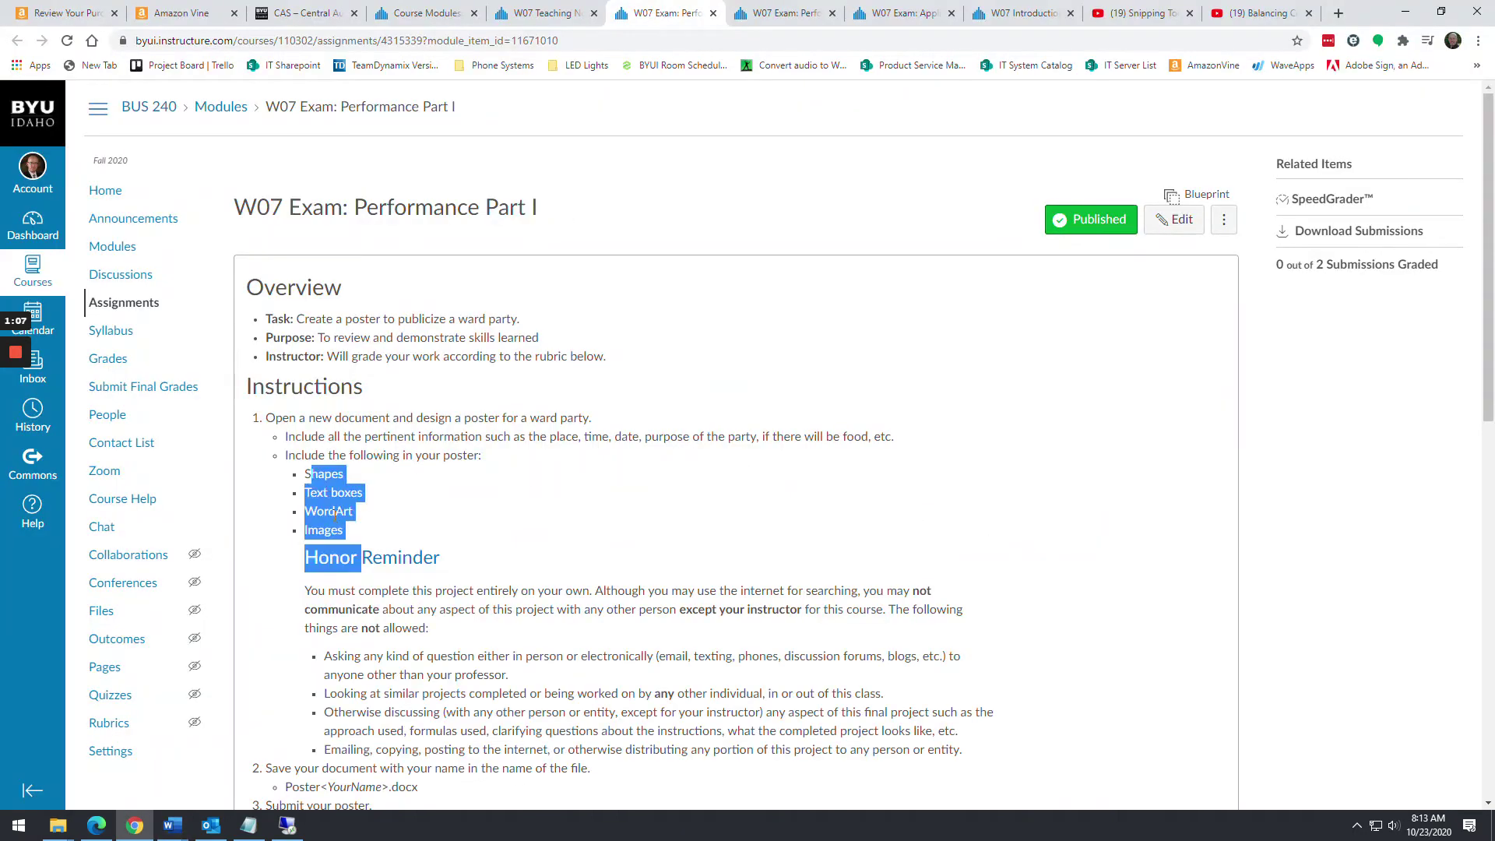
pyautogui.click(318, 496)
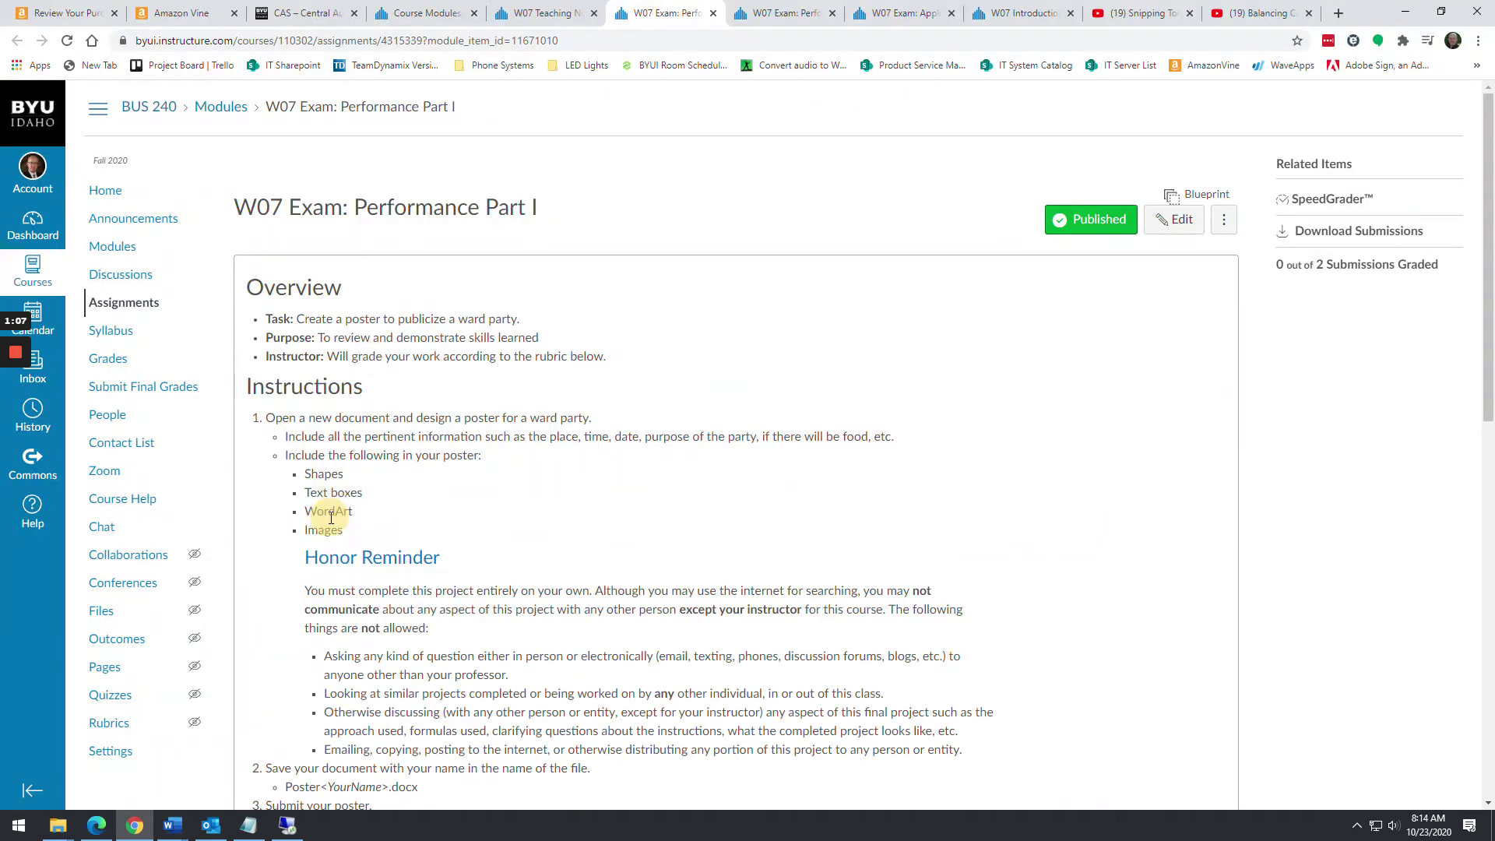
pyautogui.hotkey('alt', 'Tab')
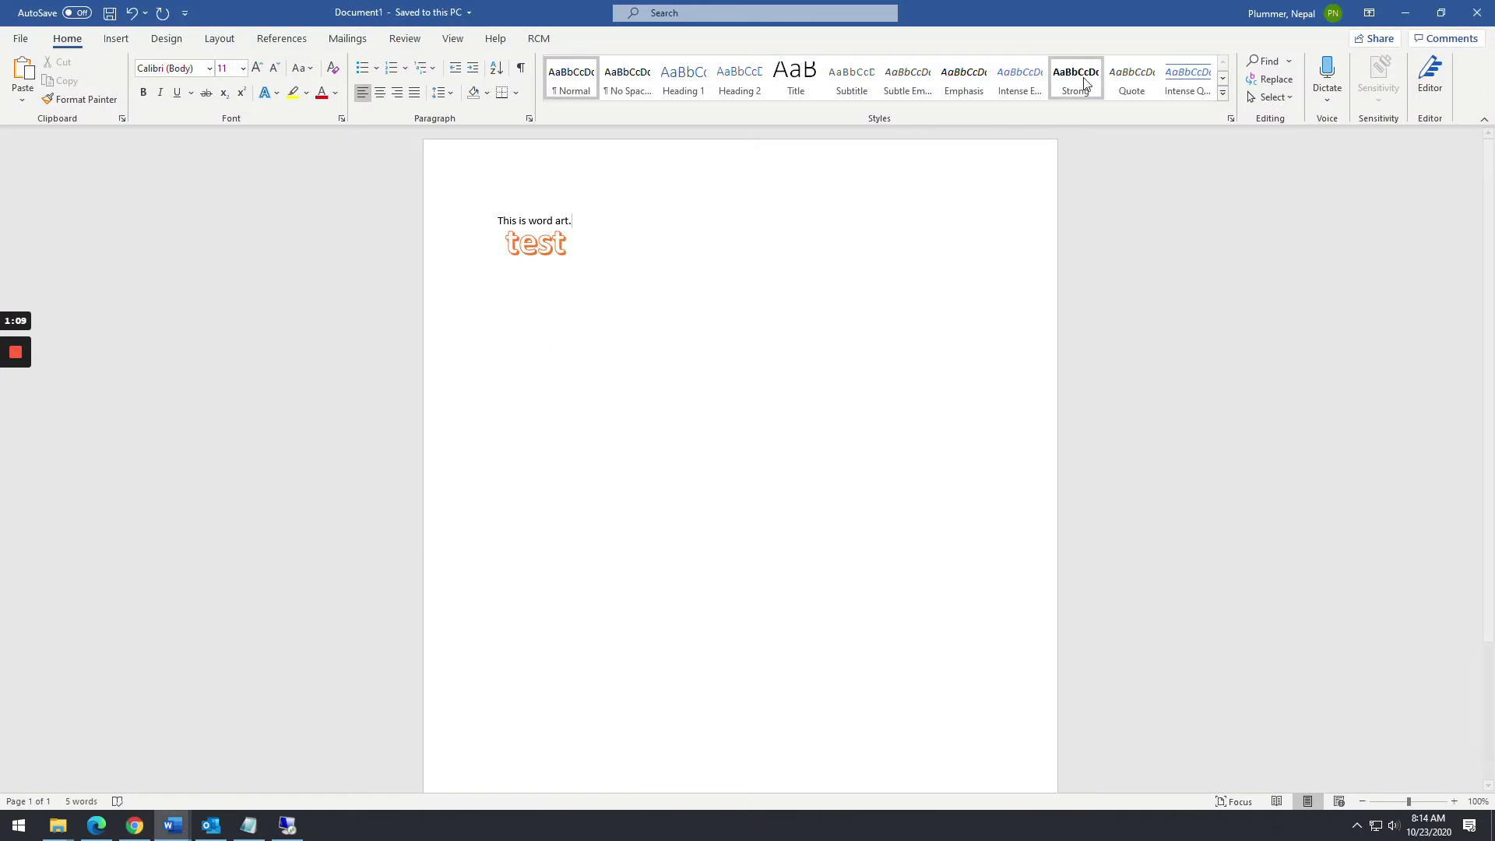
# Step: Insert a Simple Text Box, move it lower-left, and replace its text with 'Simple text box'
pyautogui.click(116, 38)
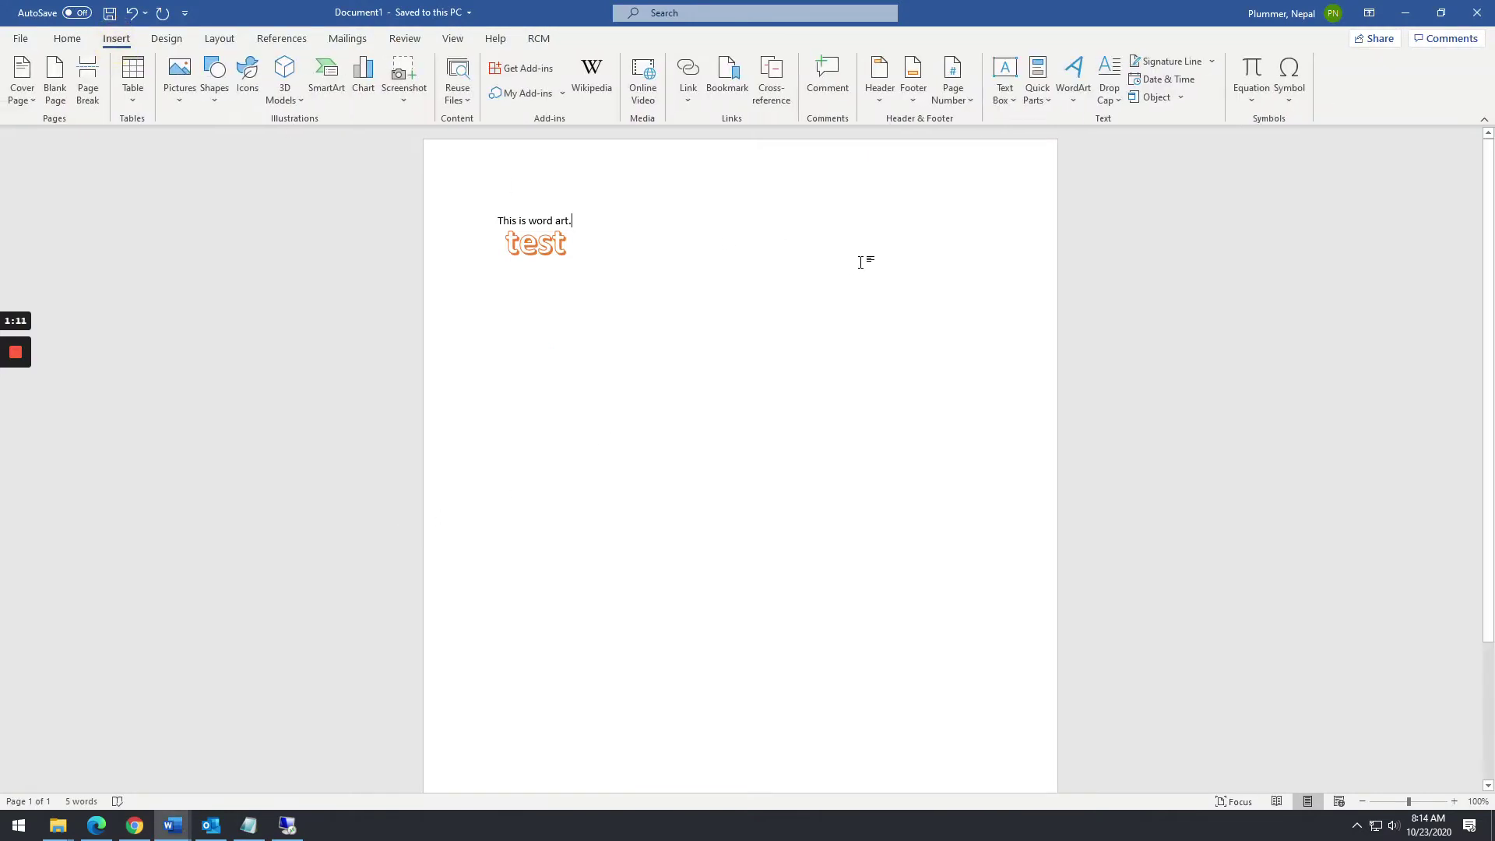
pyautogui.click(1004, 78)
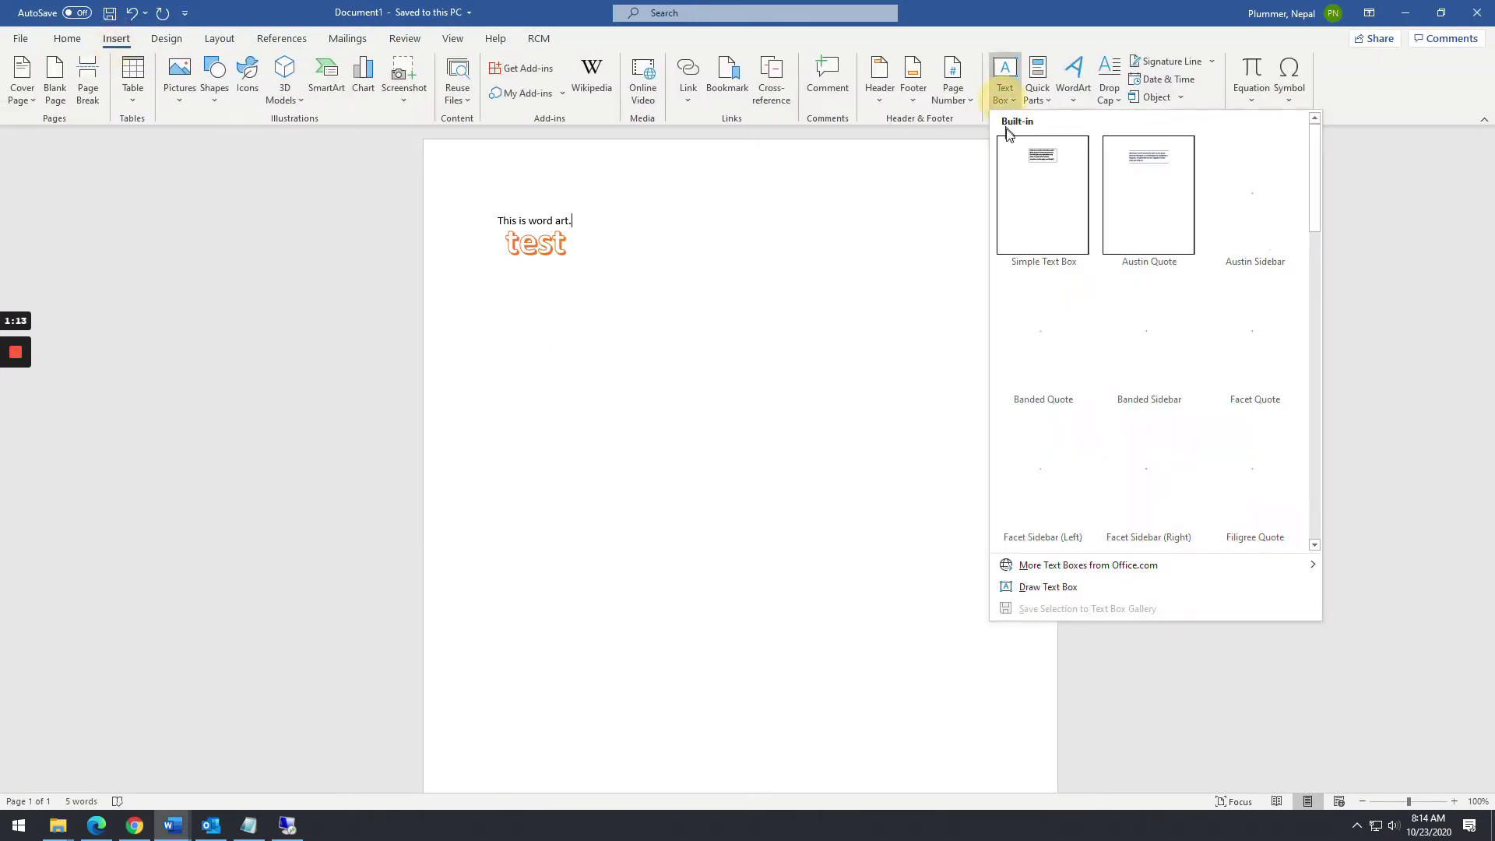
pyautogui.click(1041, 201)
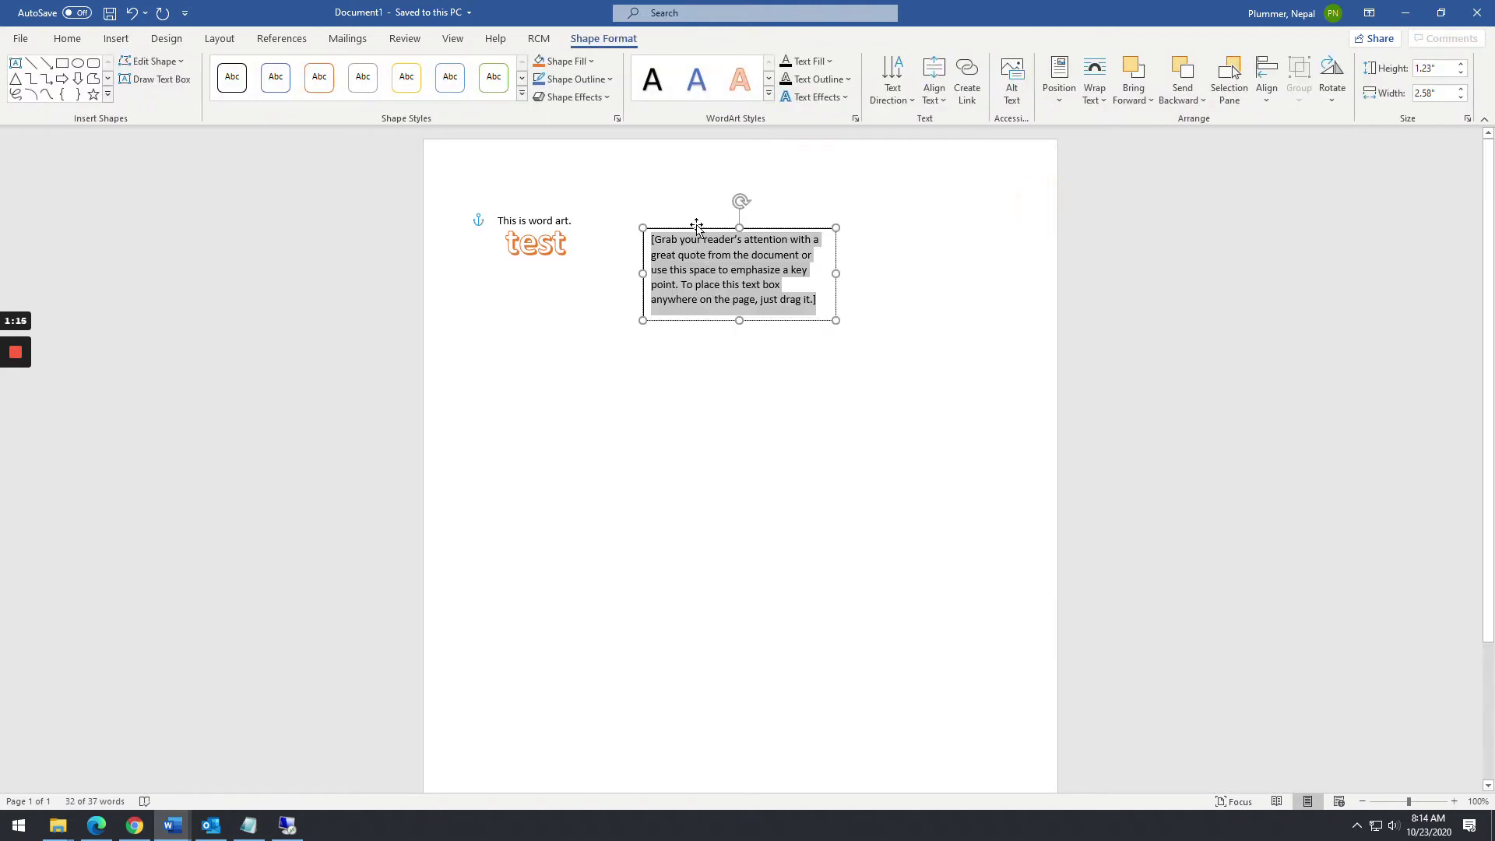
pyautogui.moveTo(696, 228); pyautogui.dragTo(570, 407)
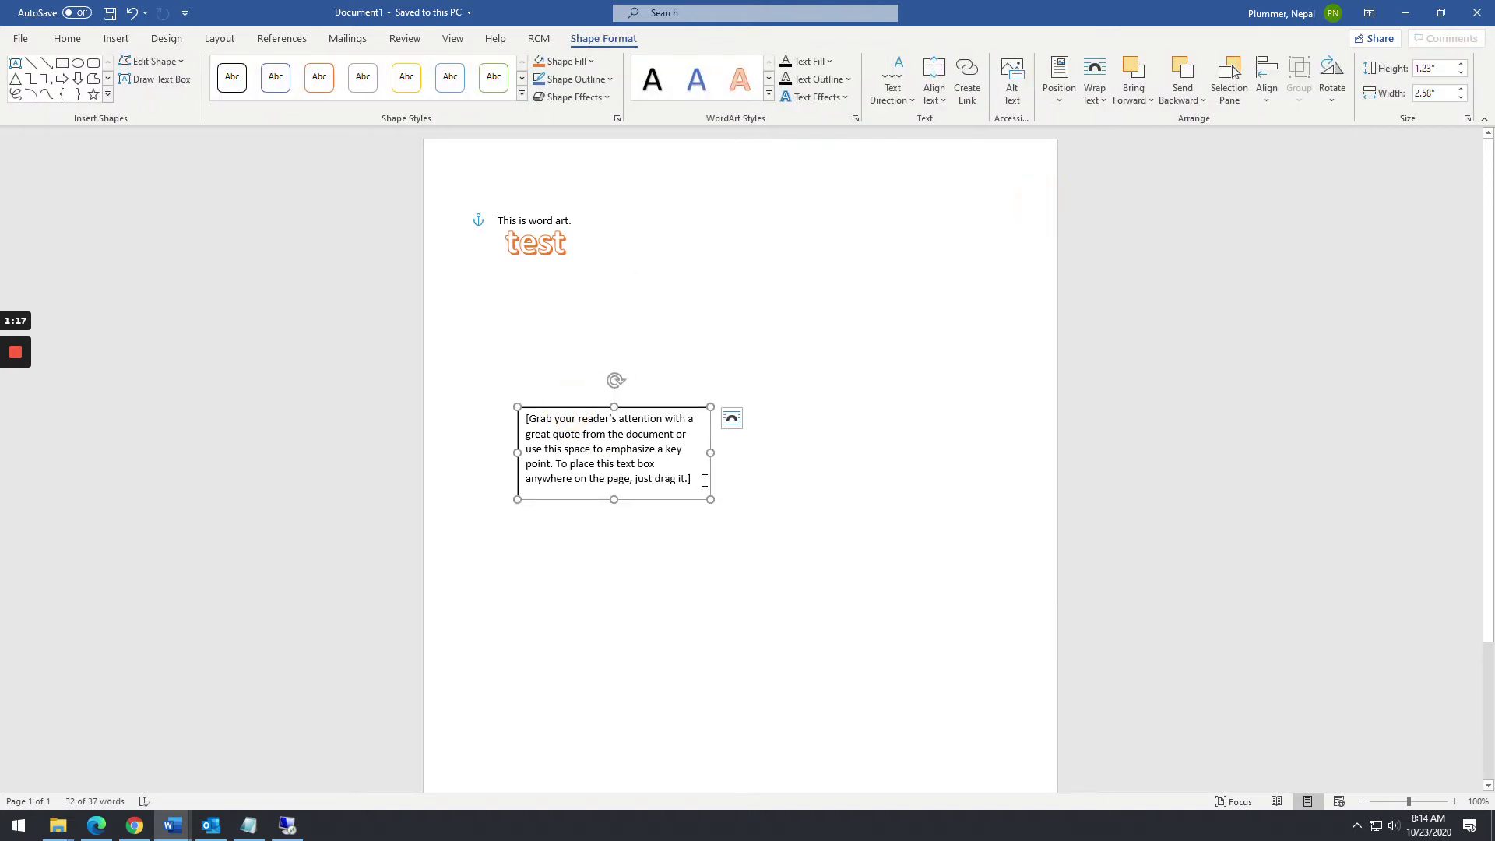
pyautogui.moveTo(698, 480); pyautogui.dragTo(508, 405)
pyautogui.write('Simp')
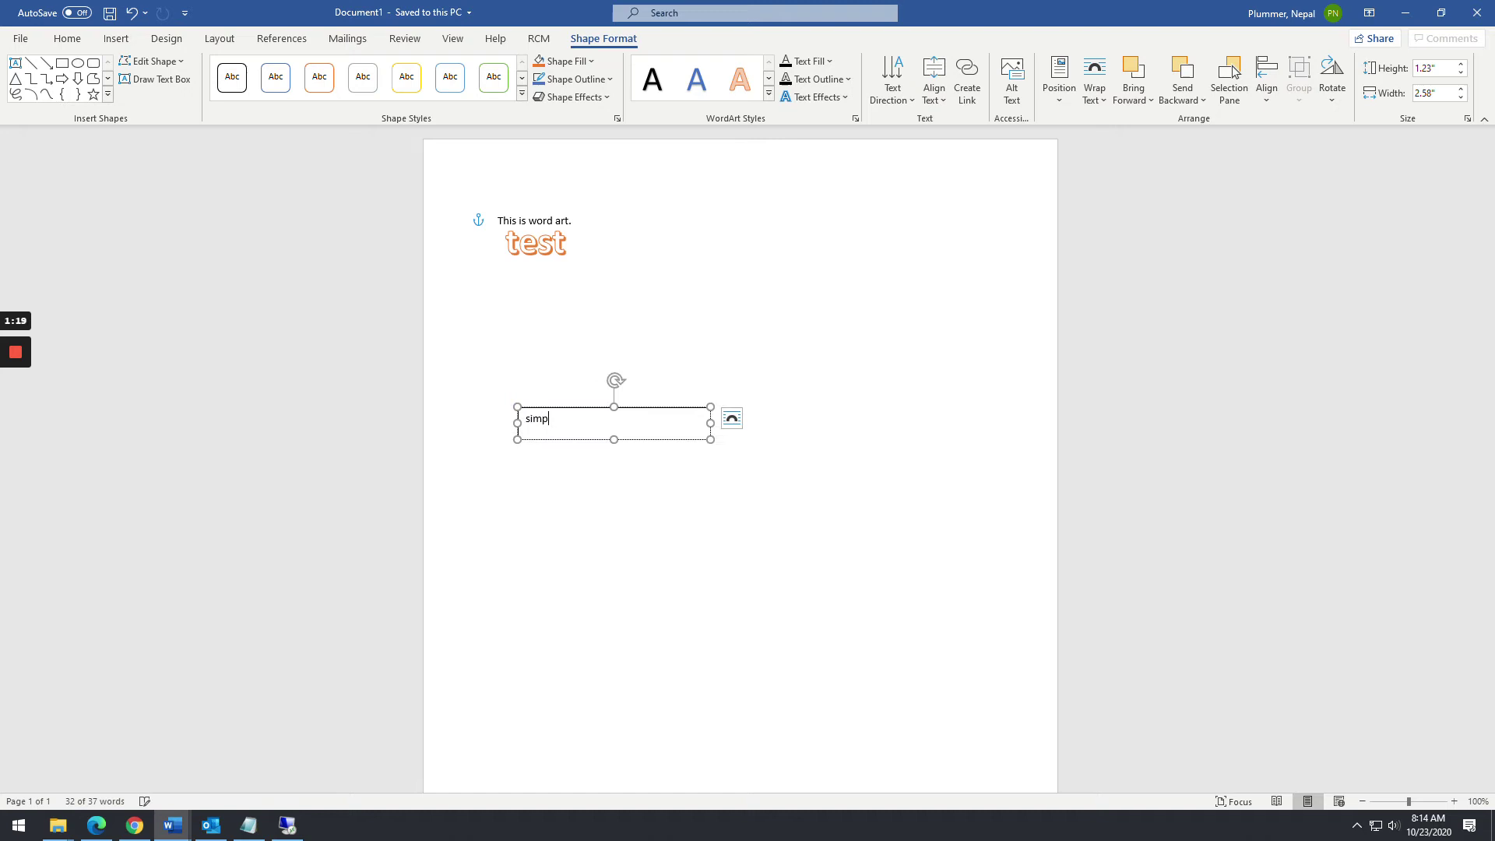
pyautogui.write('le text box')
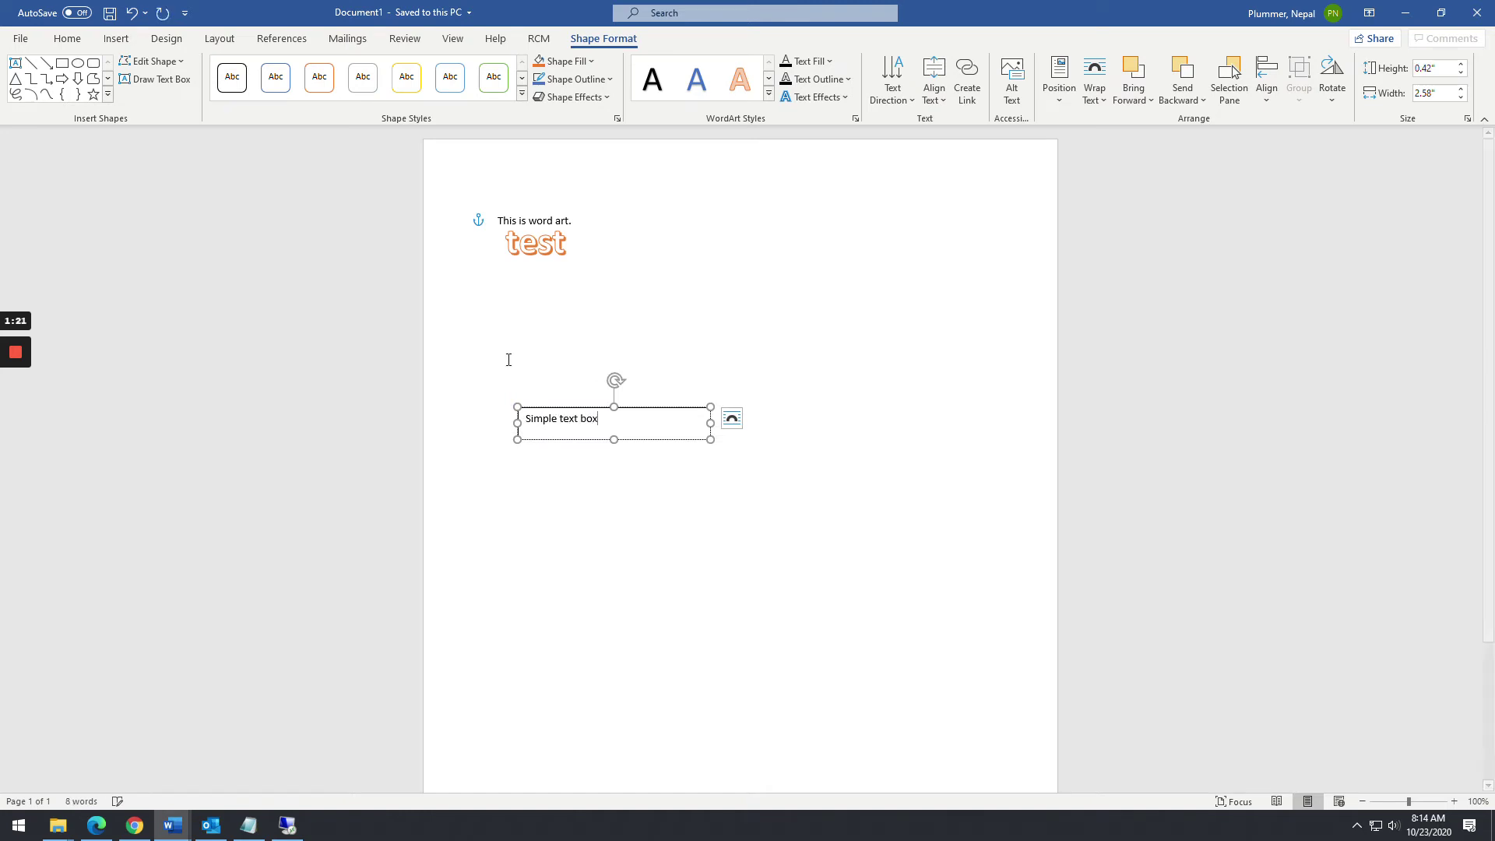
pyautogui.click(655, 281)
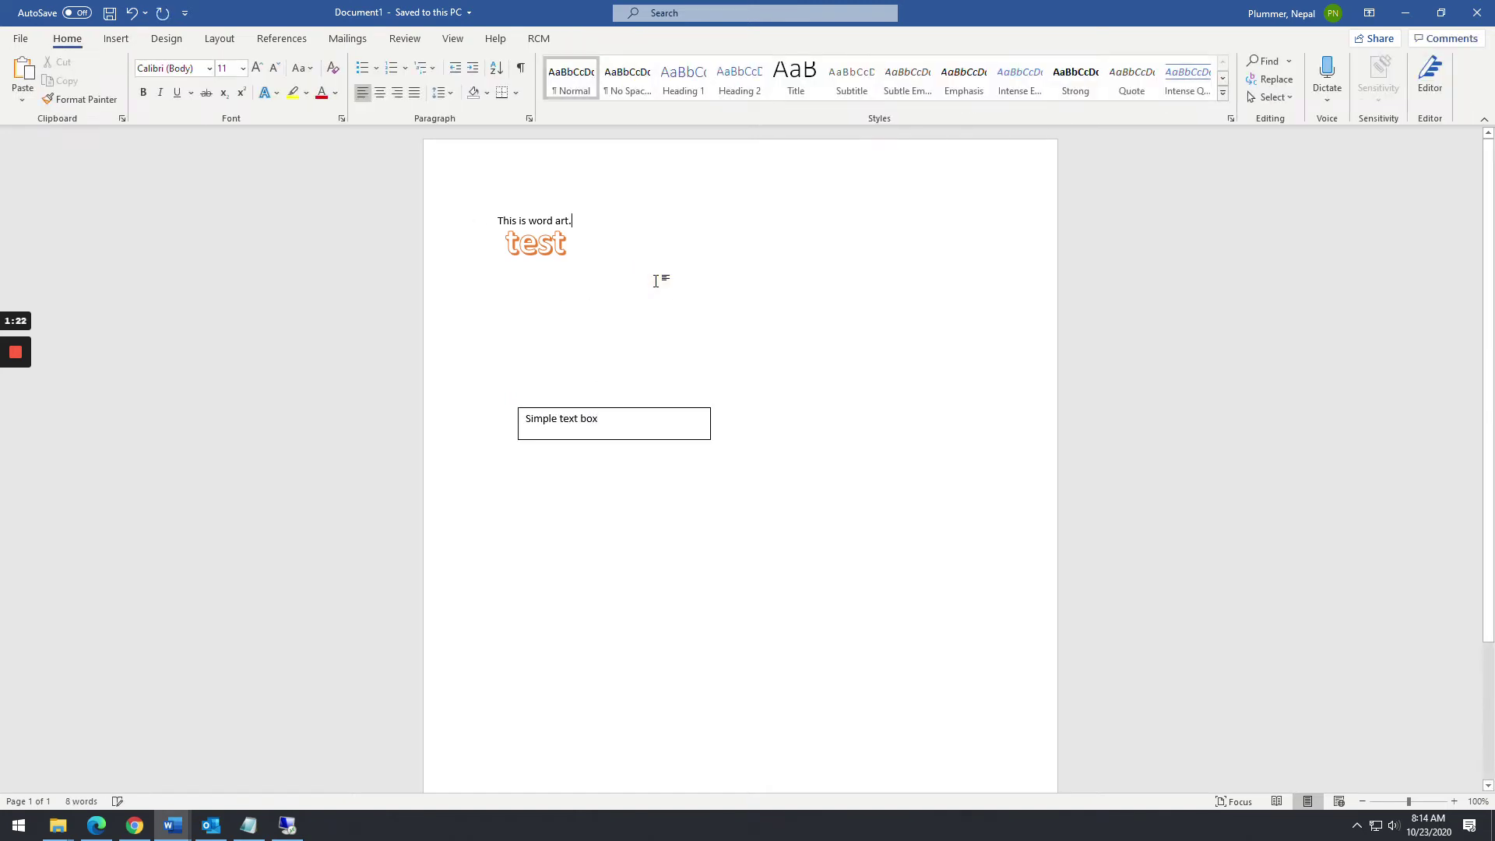
# Step: Choose a shape from the Insert Shapes gallery, after a quick look at the assignment page
pyautogui.click(116, 38)
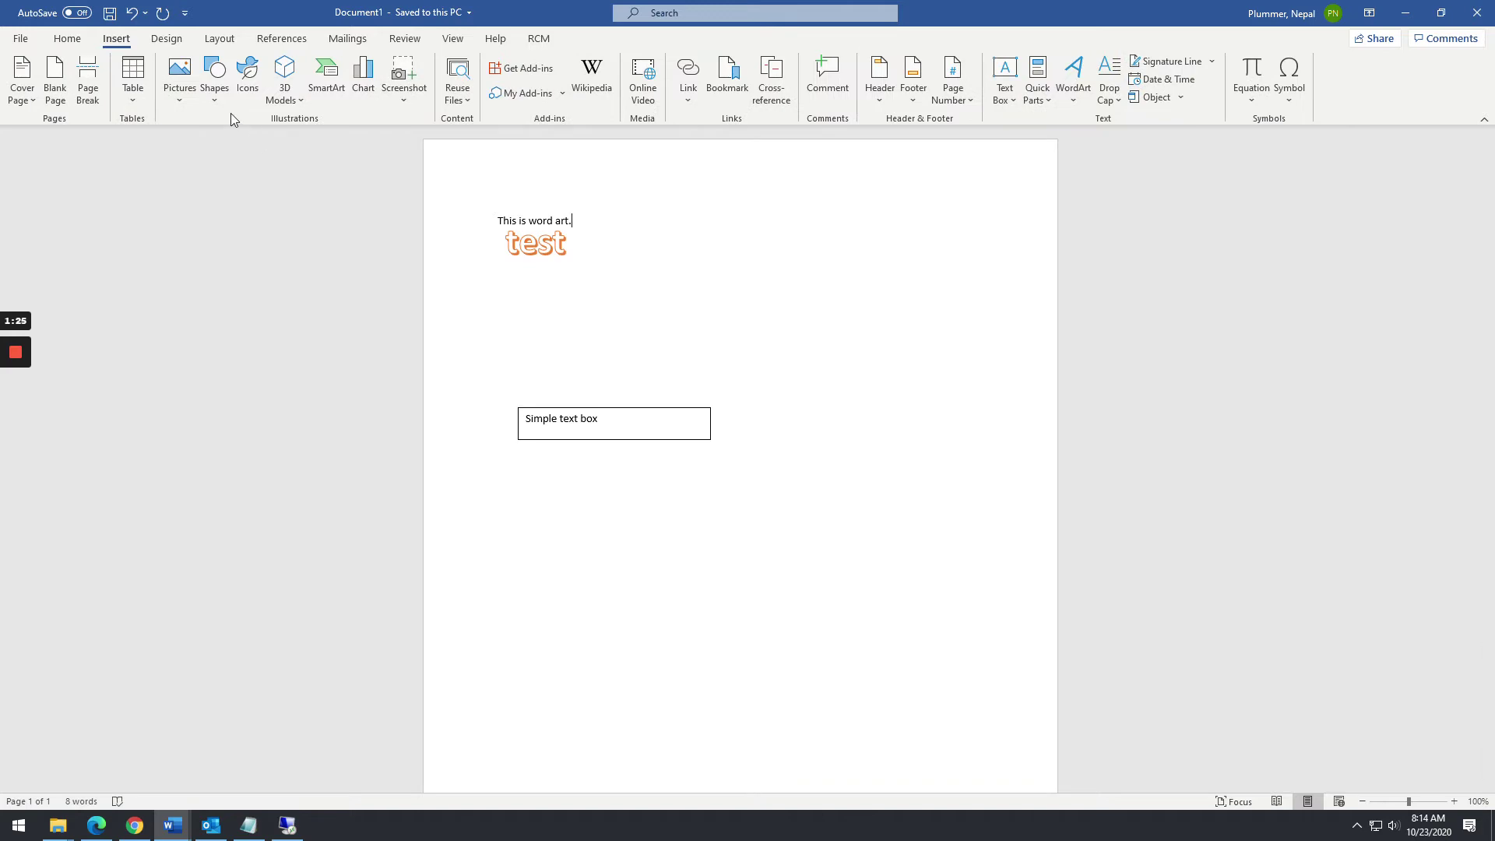
pyautogui.hotkey('alt', 'Tab')
pyautogui.hotkey('alt', 'Tab')
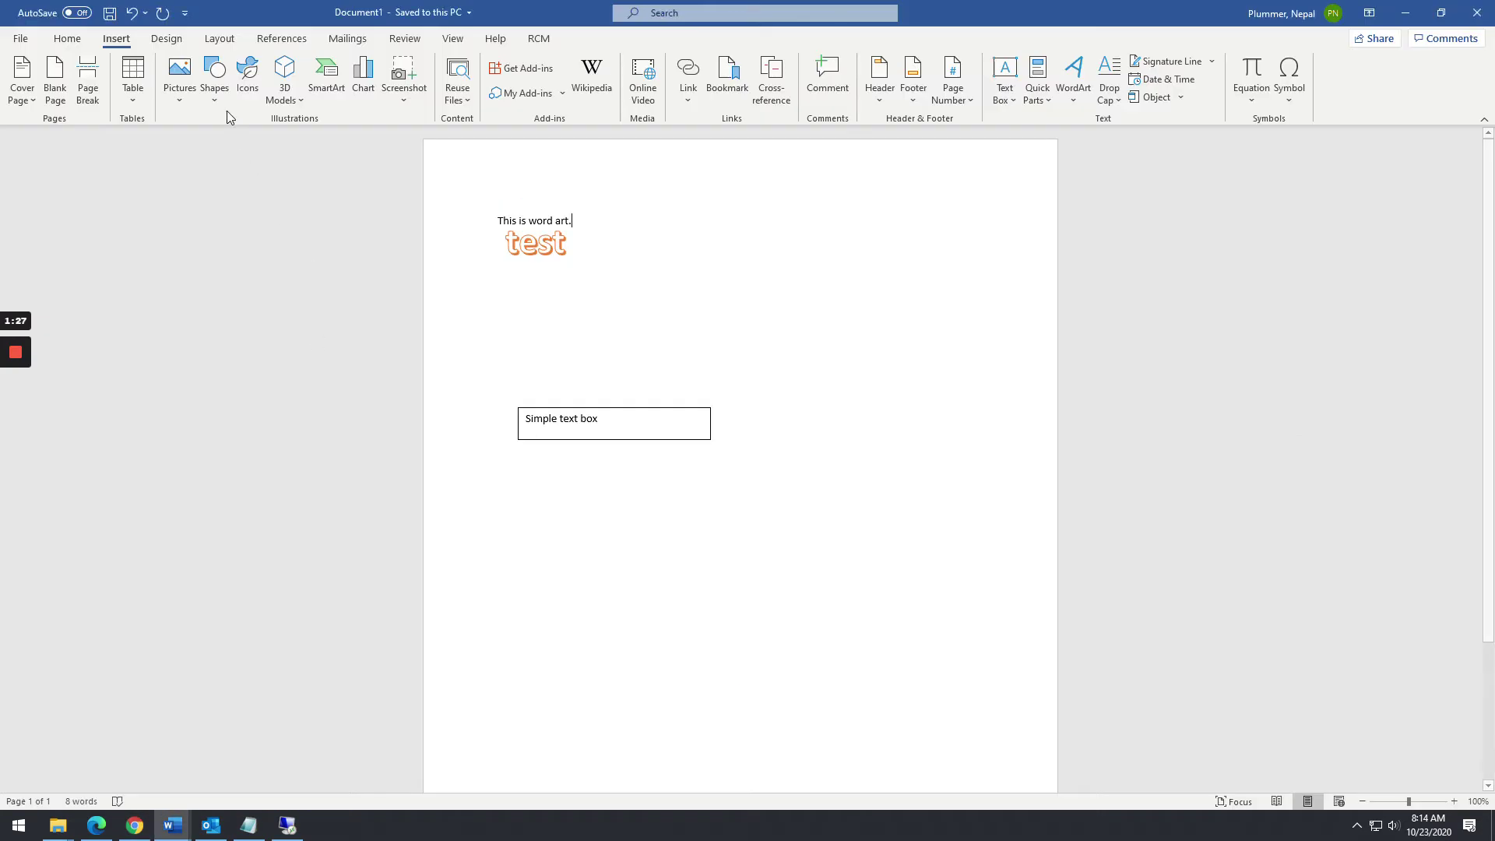
pyautogui.click(214, 77)
pyautogui.click(273, 141)
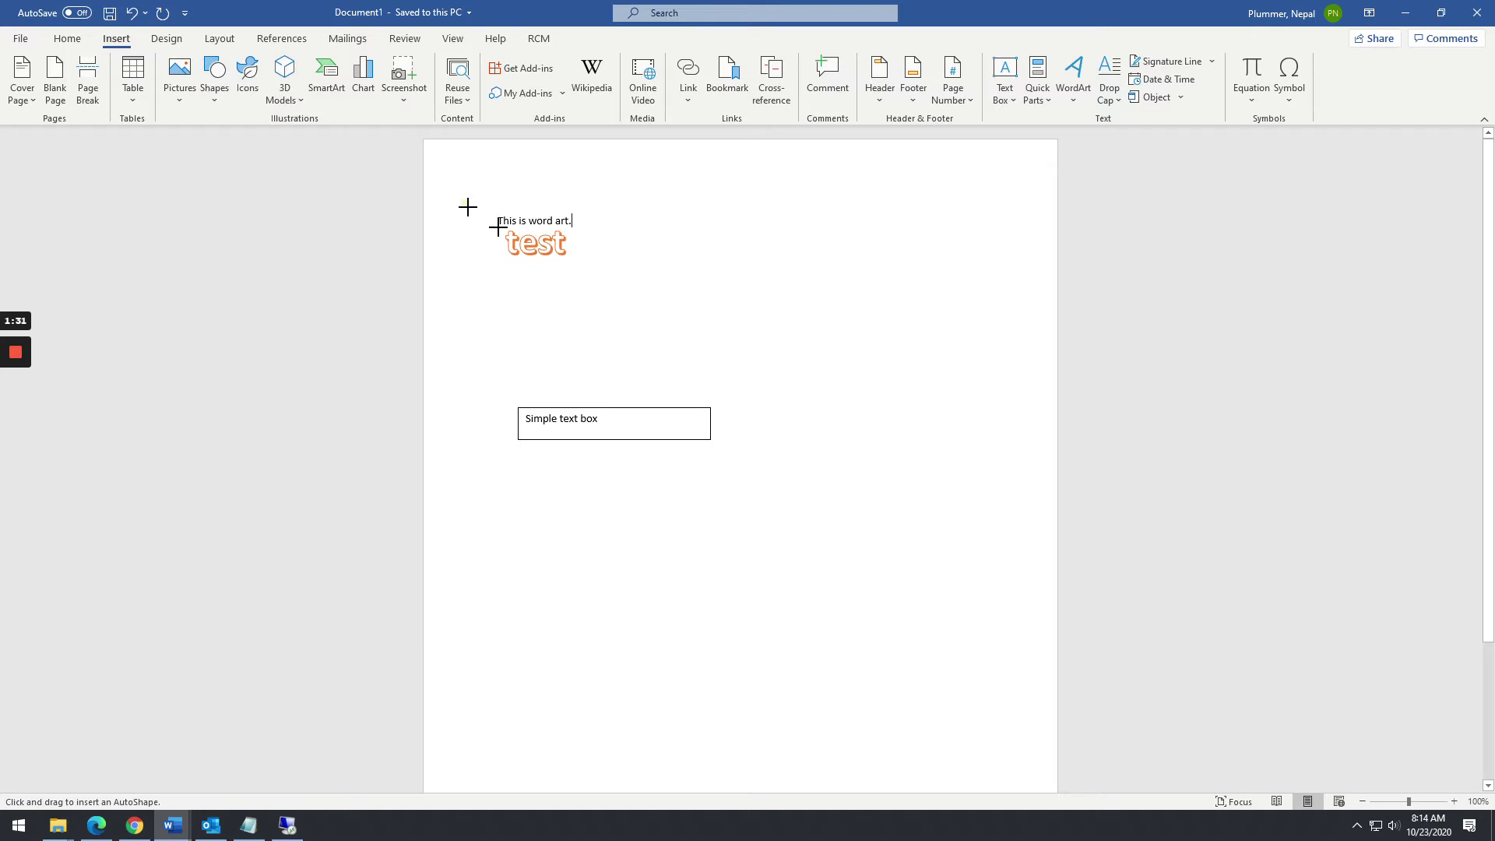
# Step: Draw an oval around the 'test' WordArt and set its shape fill to No Fill
pyautogui.moveTo(465, 203); pyautogui.dragTo(613, 280)
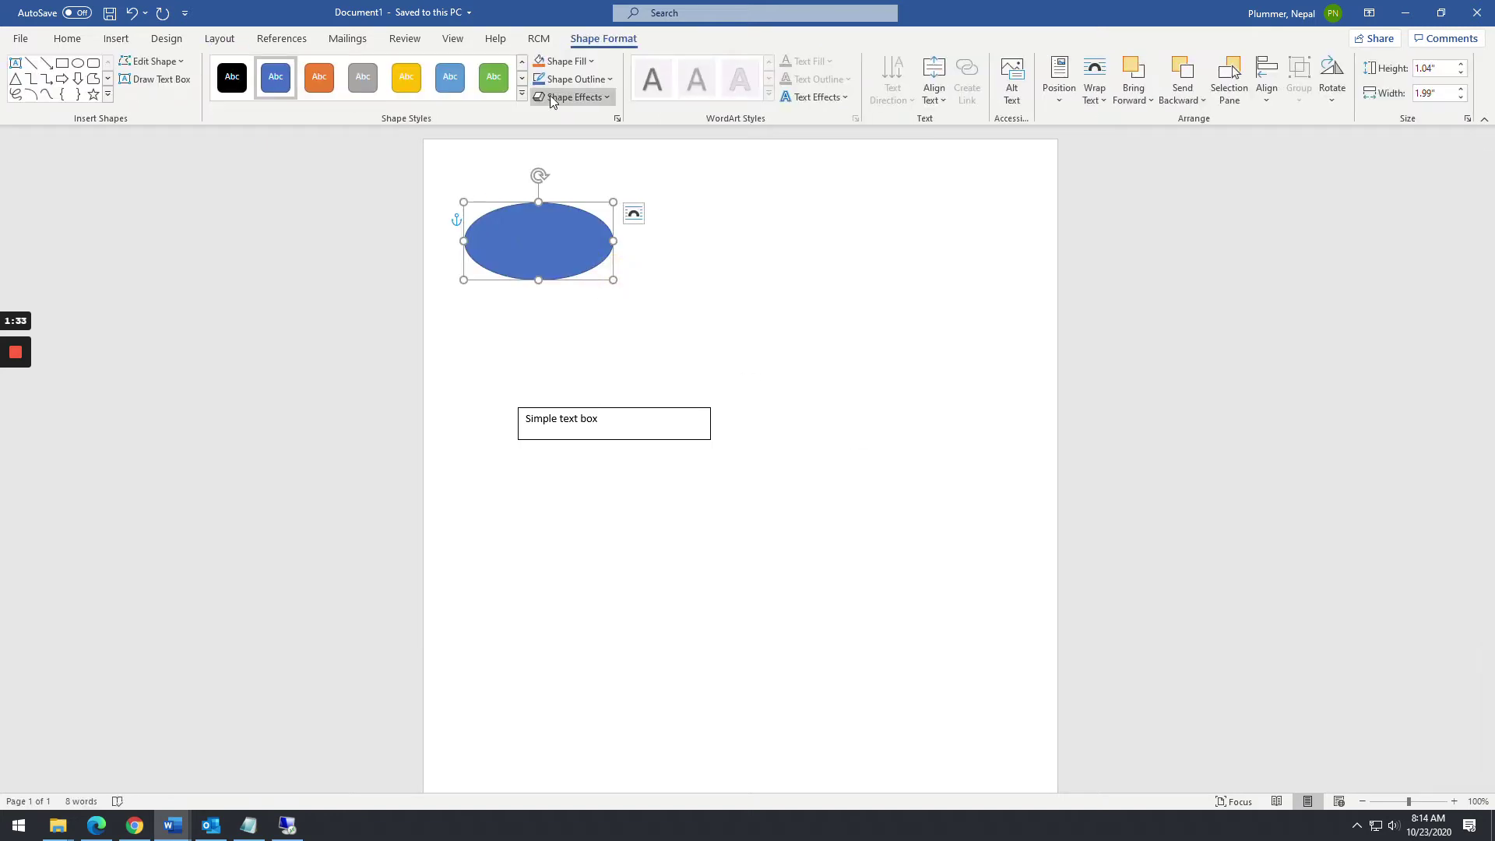
pyautogui.click(592, 62)
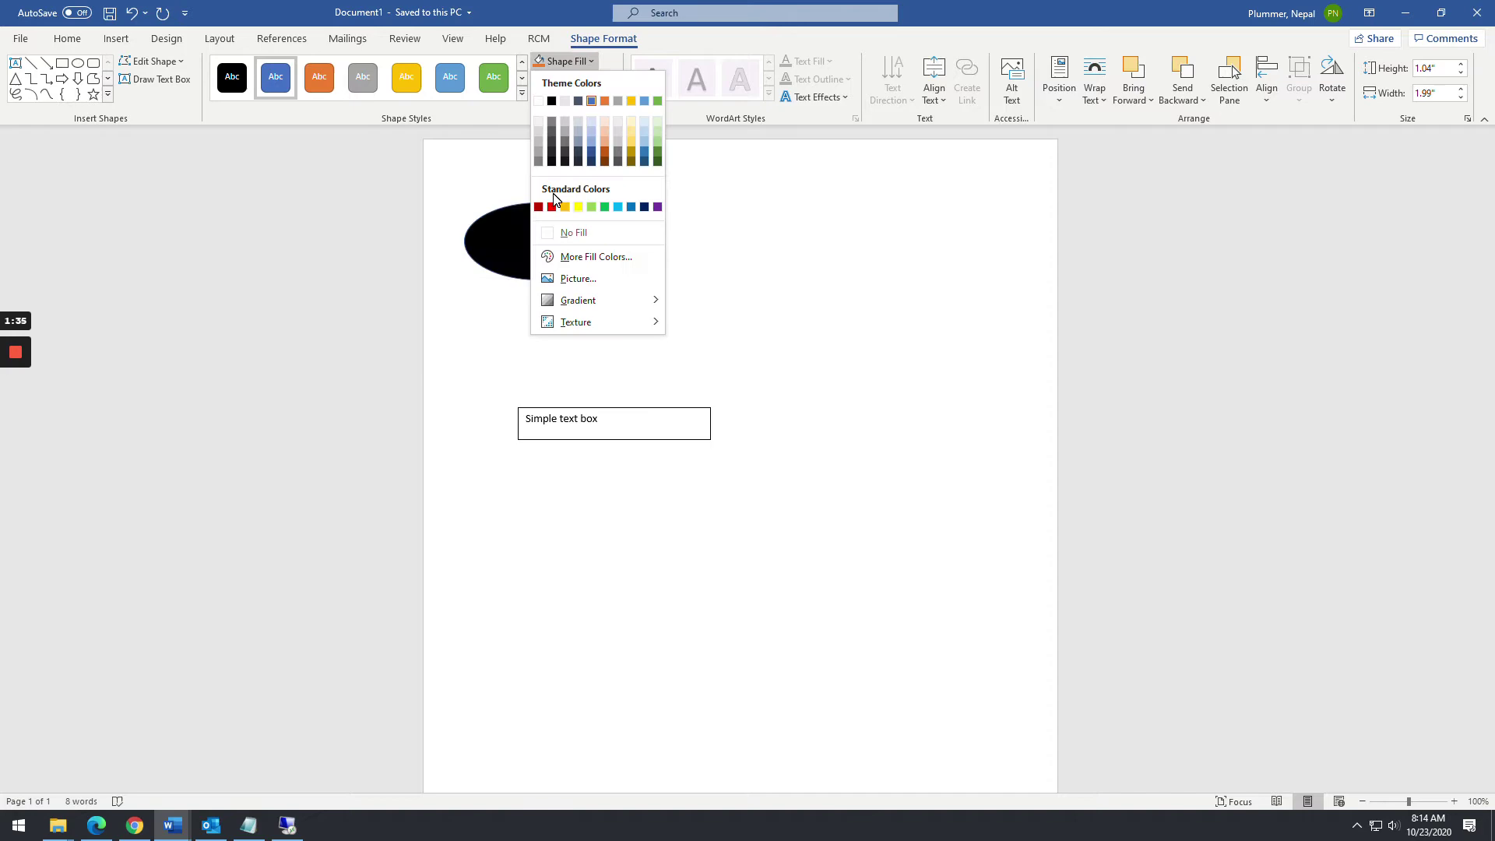
pyautogui.click(562, 233)
pyautogui.click(778, 254)
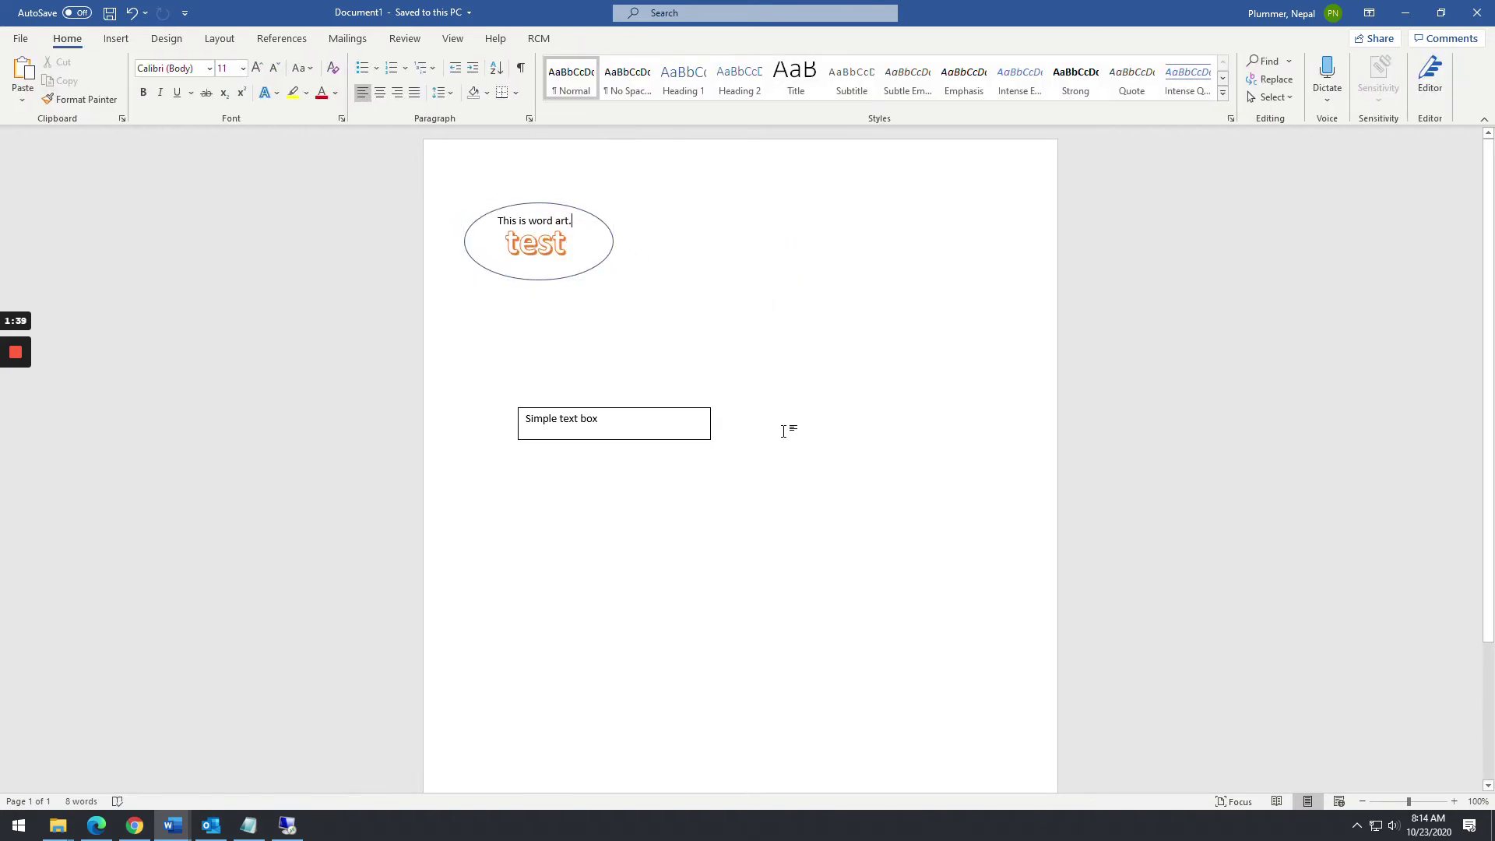
pyautogui.hotkey('alt', 'Tab')
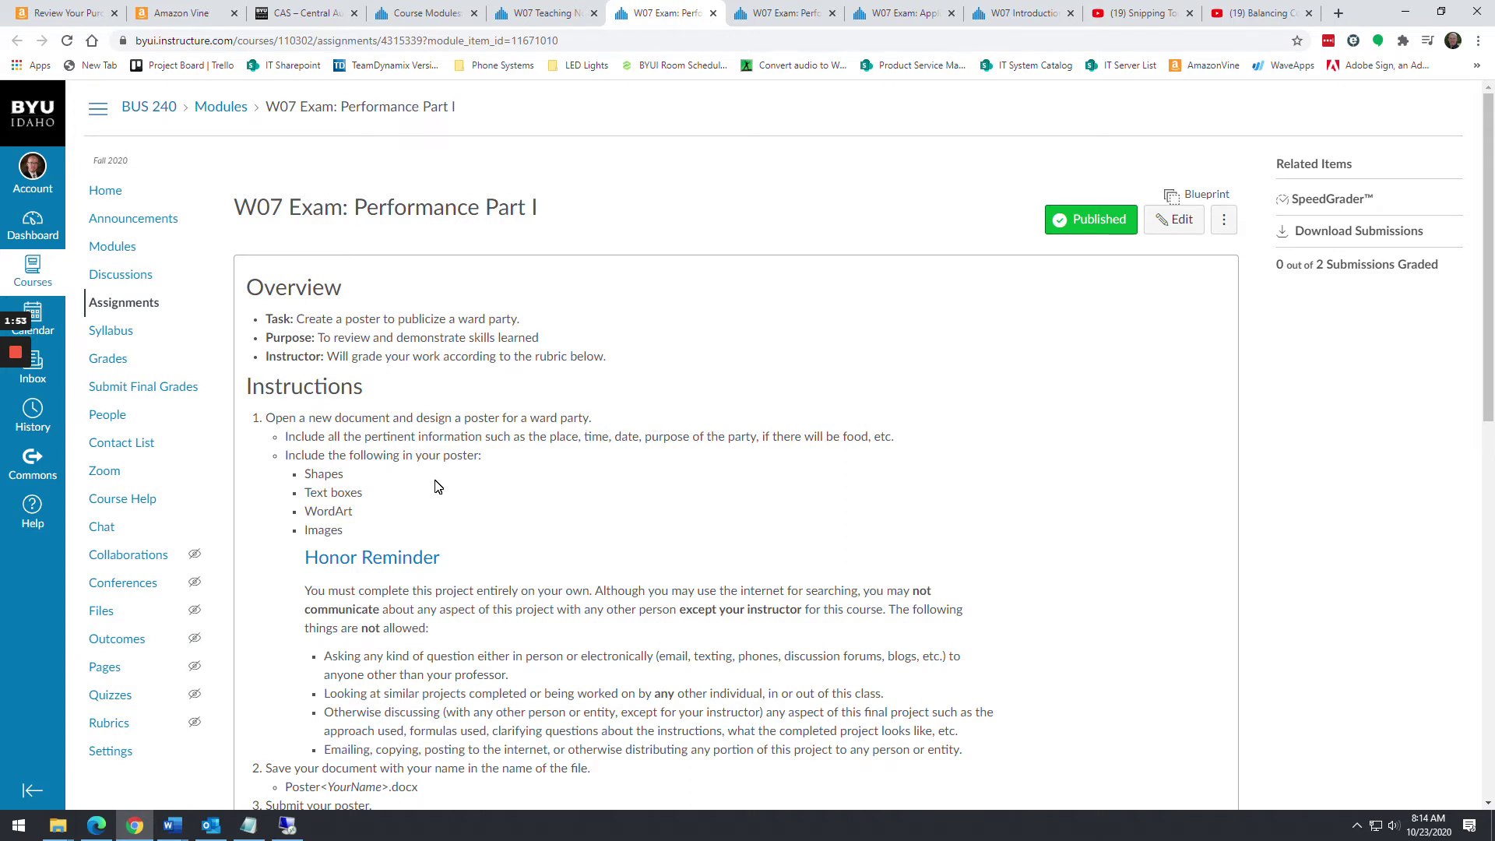
# Step: Scroll through the Performance Part I poster instructions, then return to Word's Insert options
pyautogui.scroll(-2, 436, 486)
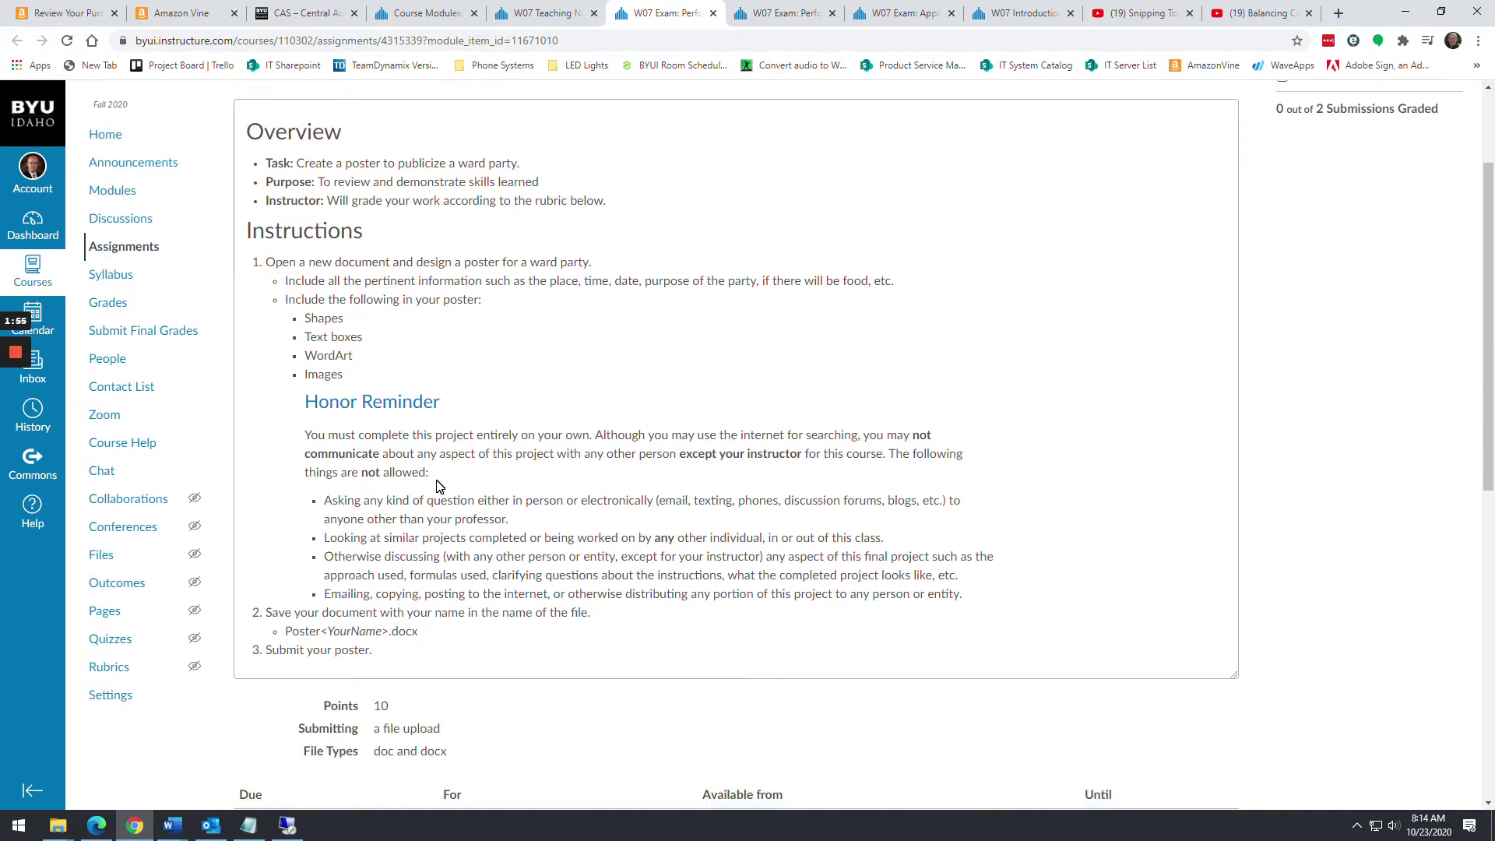
pyautogui.hotkey('alt', 'Tab')
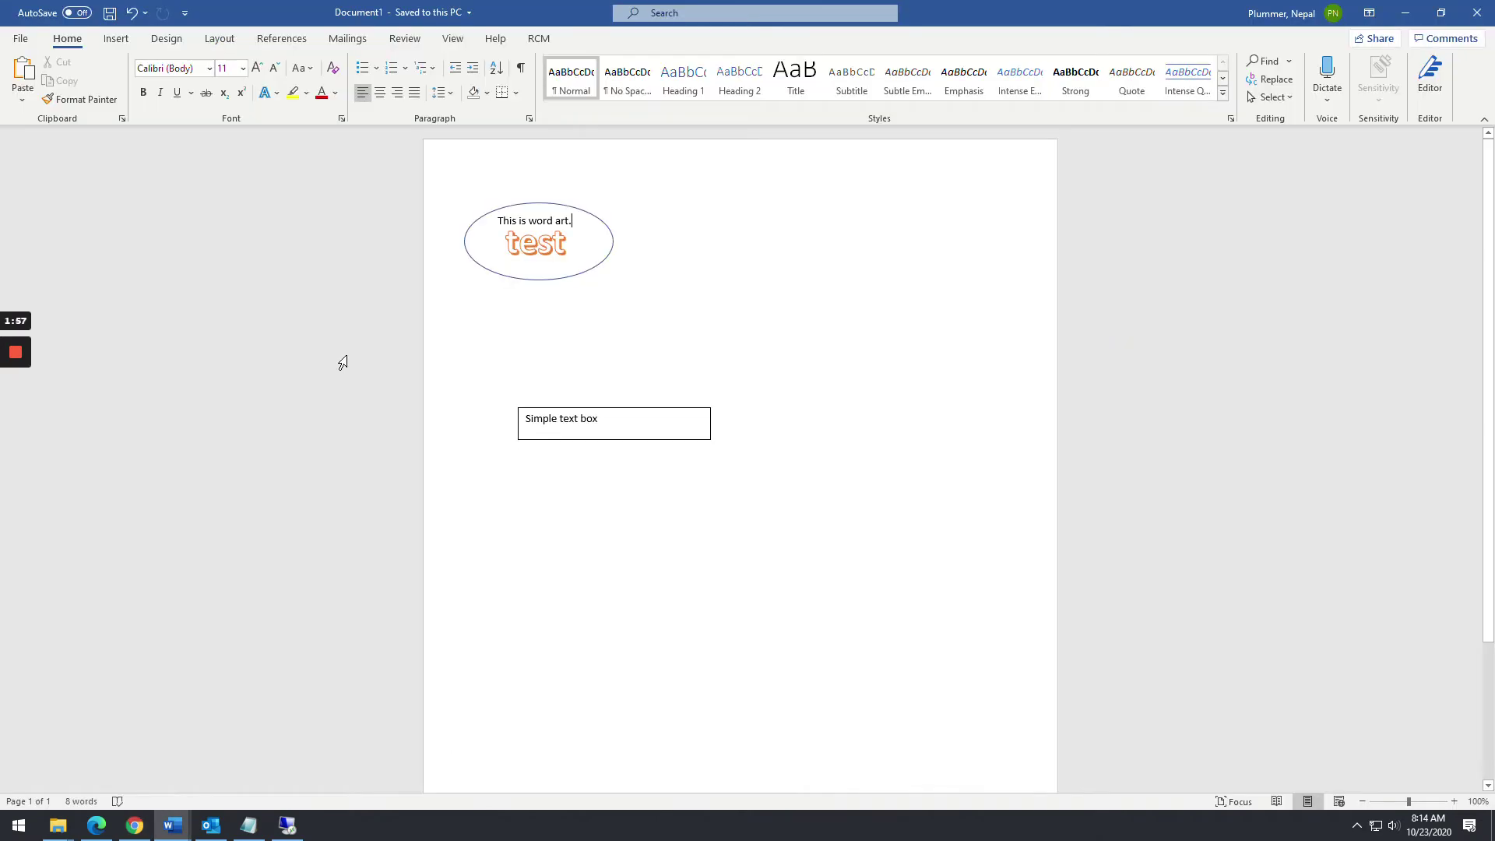
pyautogui.click(117, 43)
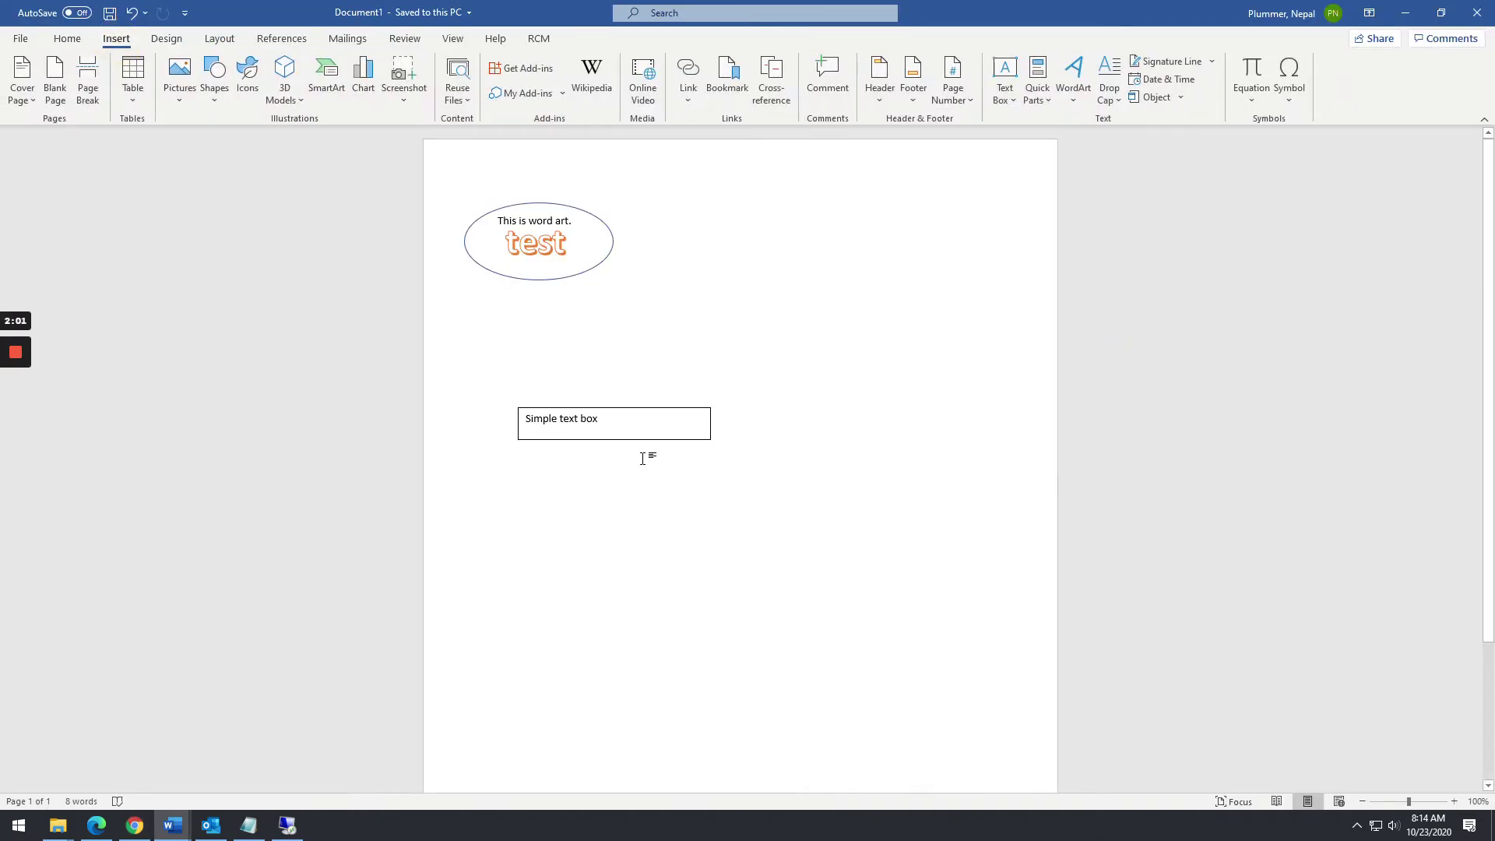
# Step: Download the Performance Part II starting document from Canvas and open it in Word
pyautogui.hotkey('alt', 'Tab')
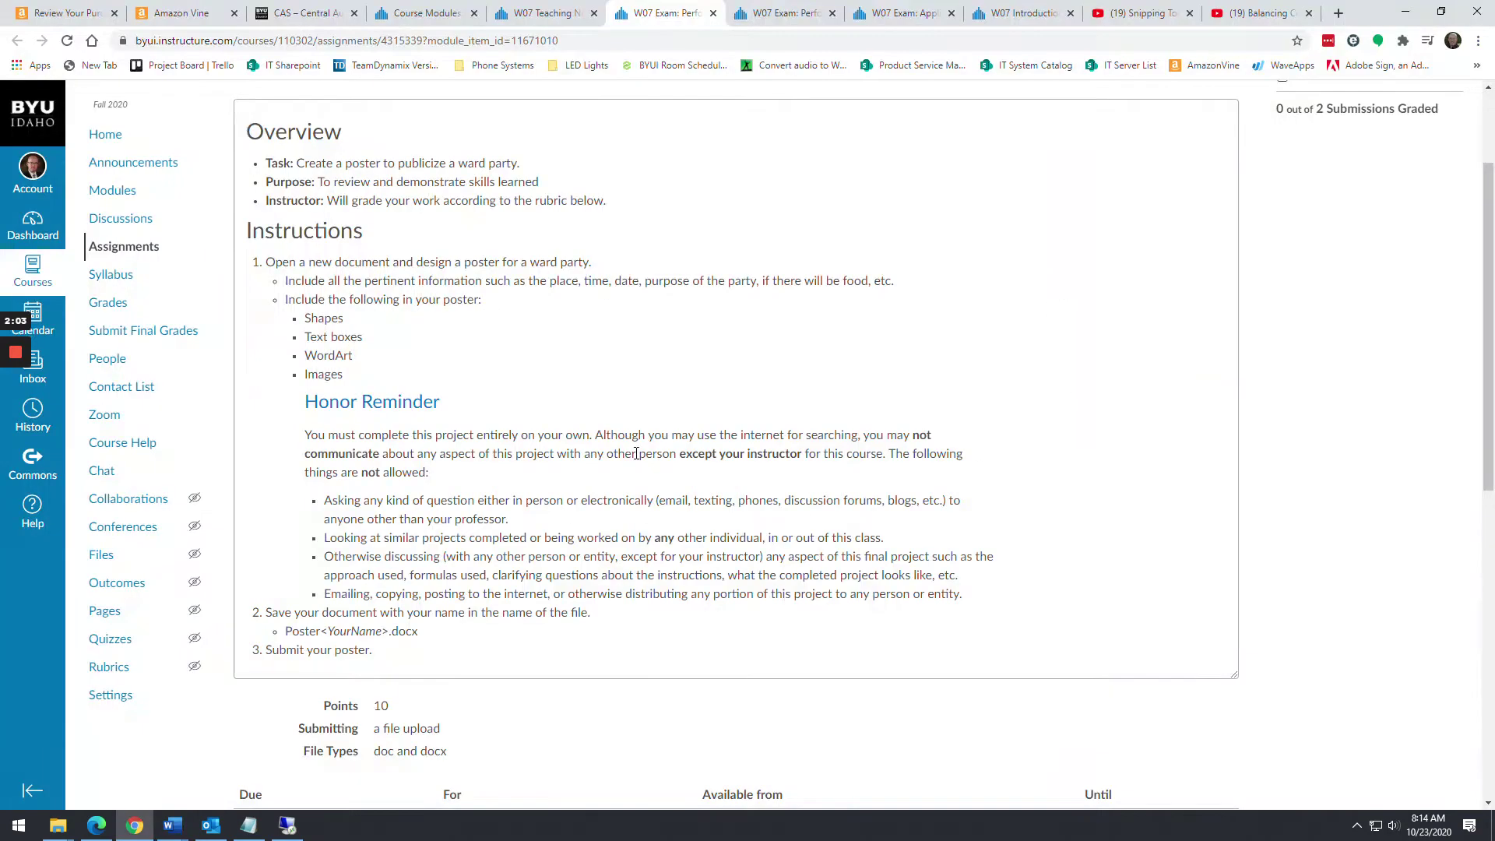
pyautogui.click(762, 18)
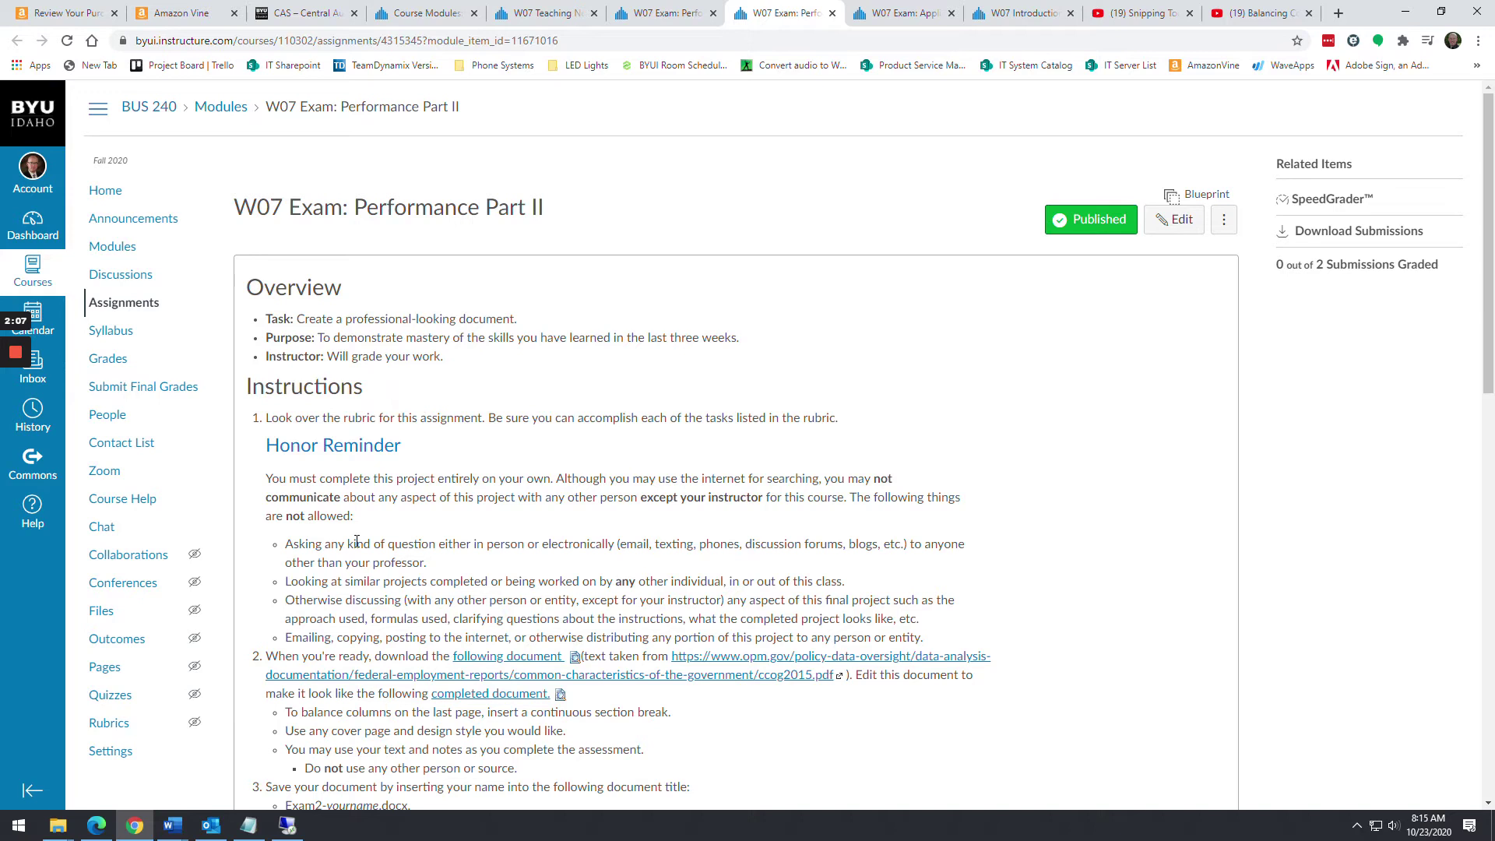
pyautogui.scroll(-2, 357, 541)
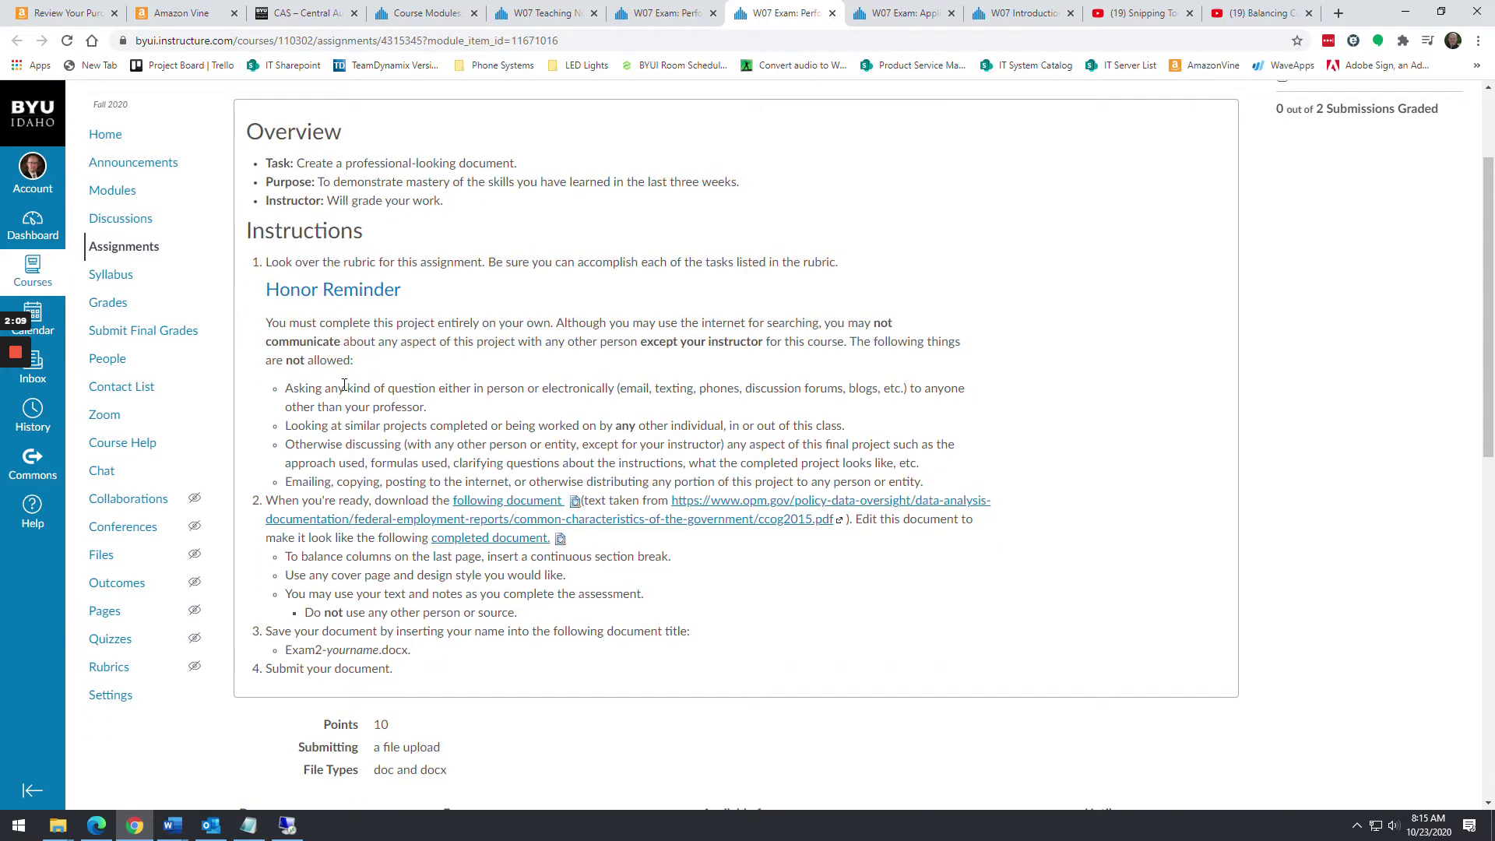
pyautogui.click(467, 501)
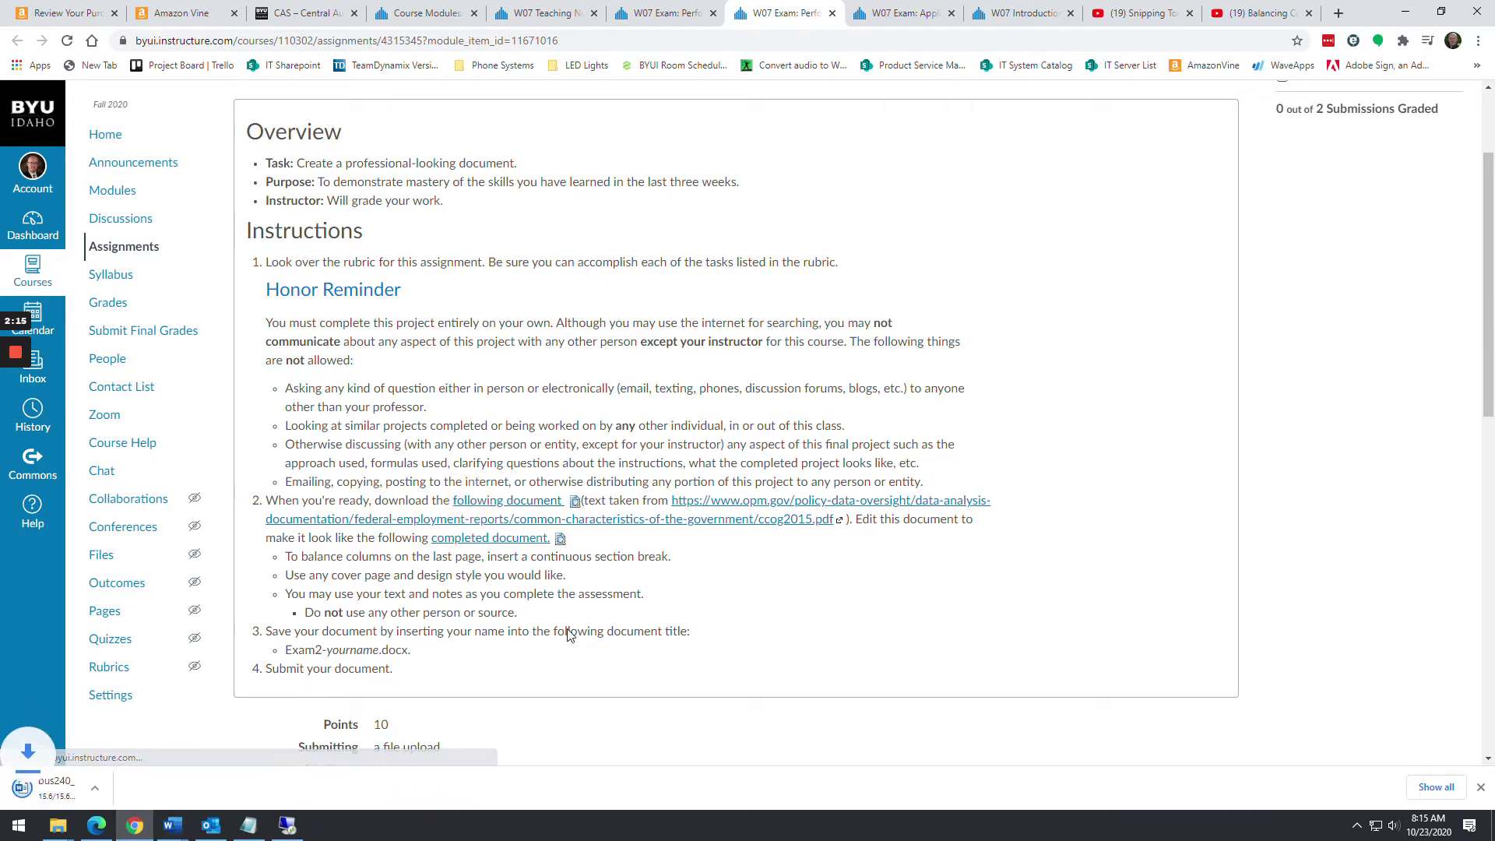
pyautogui.click(81, 791)
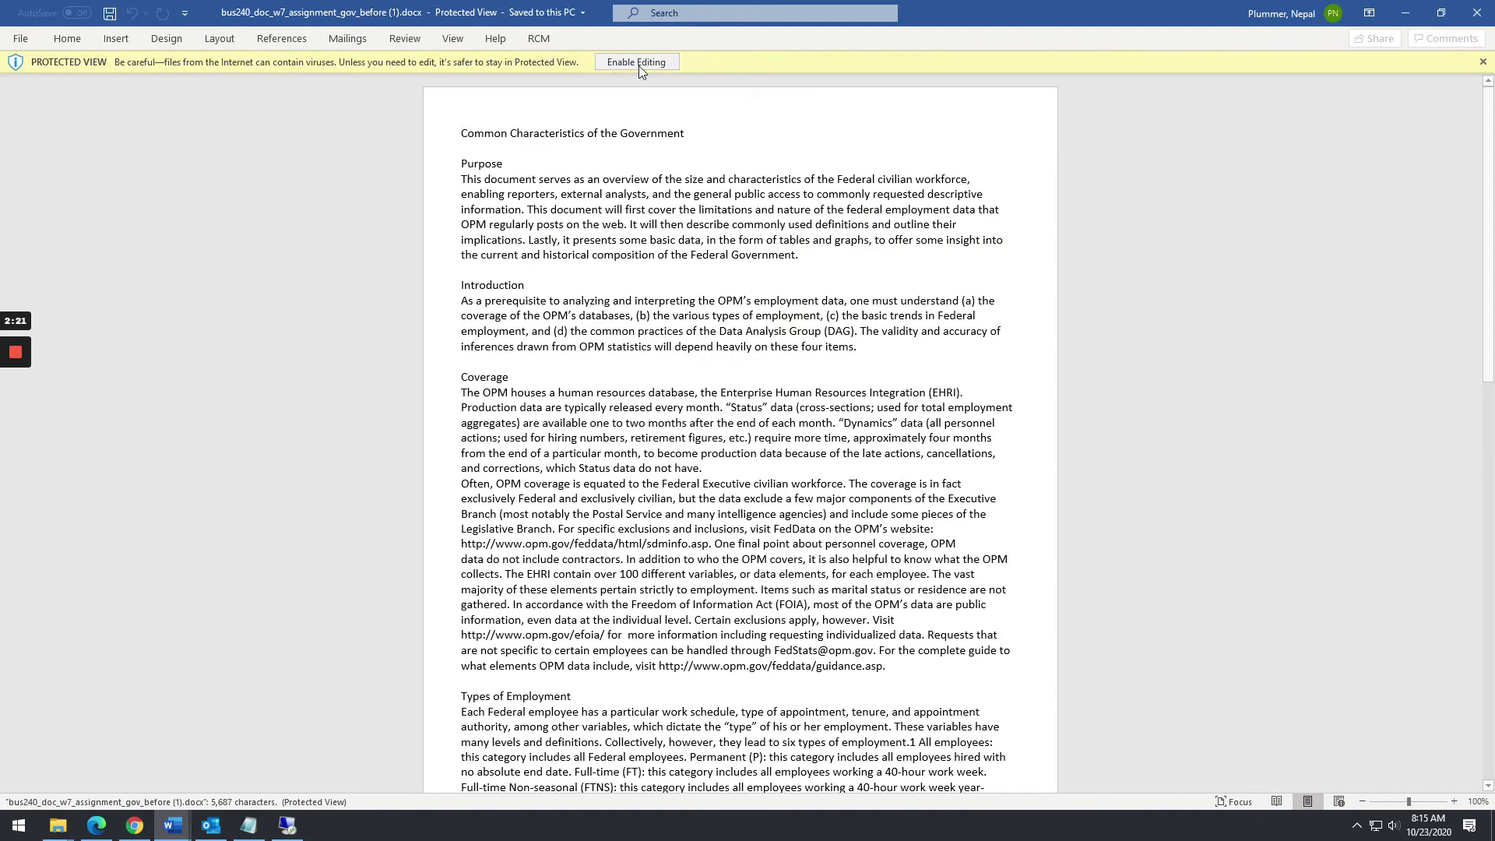
# Step: Enable editing on the starter document and scroll through the completed PDF example
pyautogui.click(636, 62)
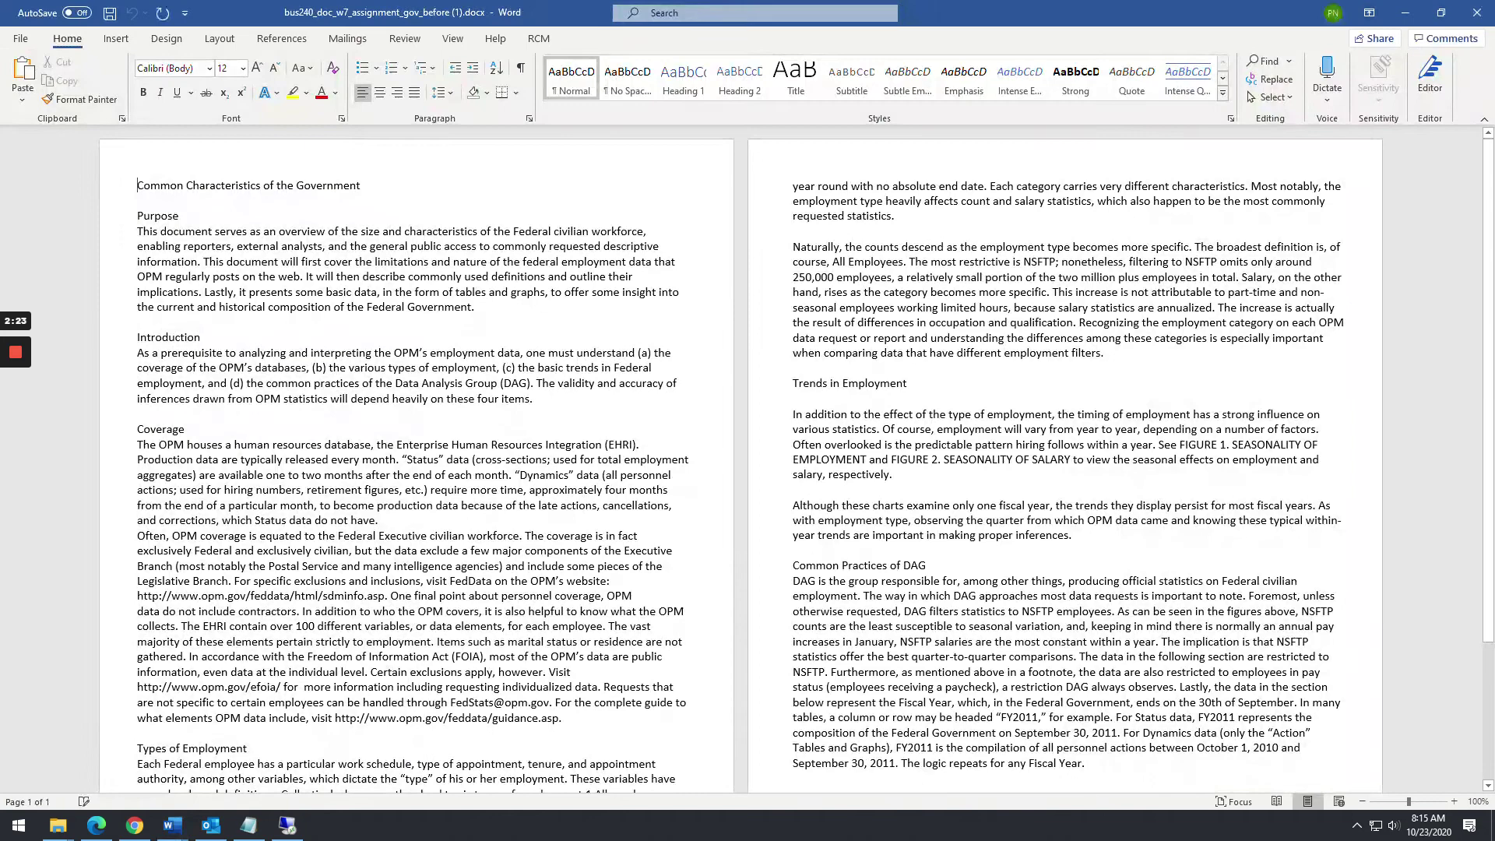
pyautogui.scroll(-5, 637, 420)
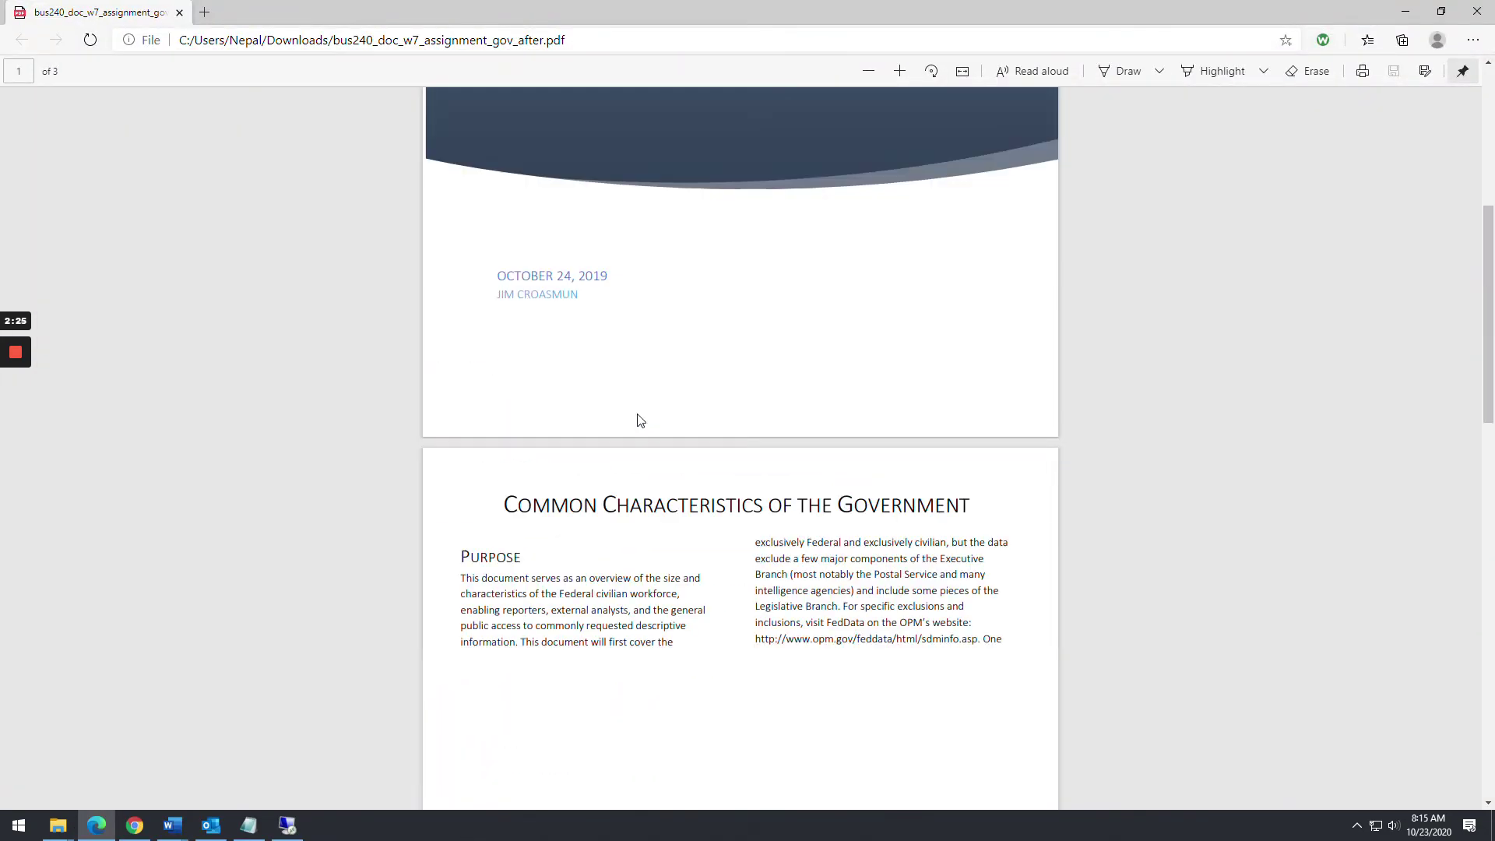
pyautogui.scroll(-3, 637, 420)
pyautogui.scroll(-3, 637, 420)
pyautogui.scroll(-1, 636, 420)
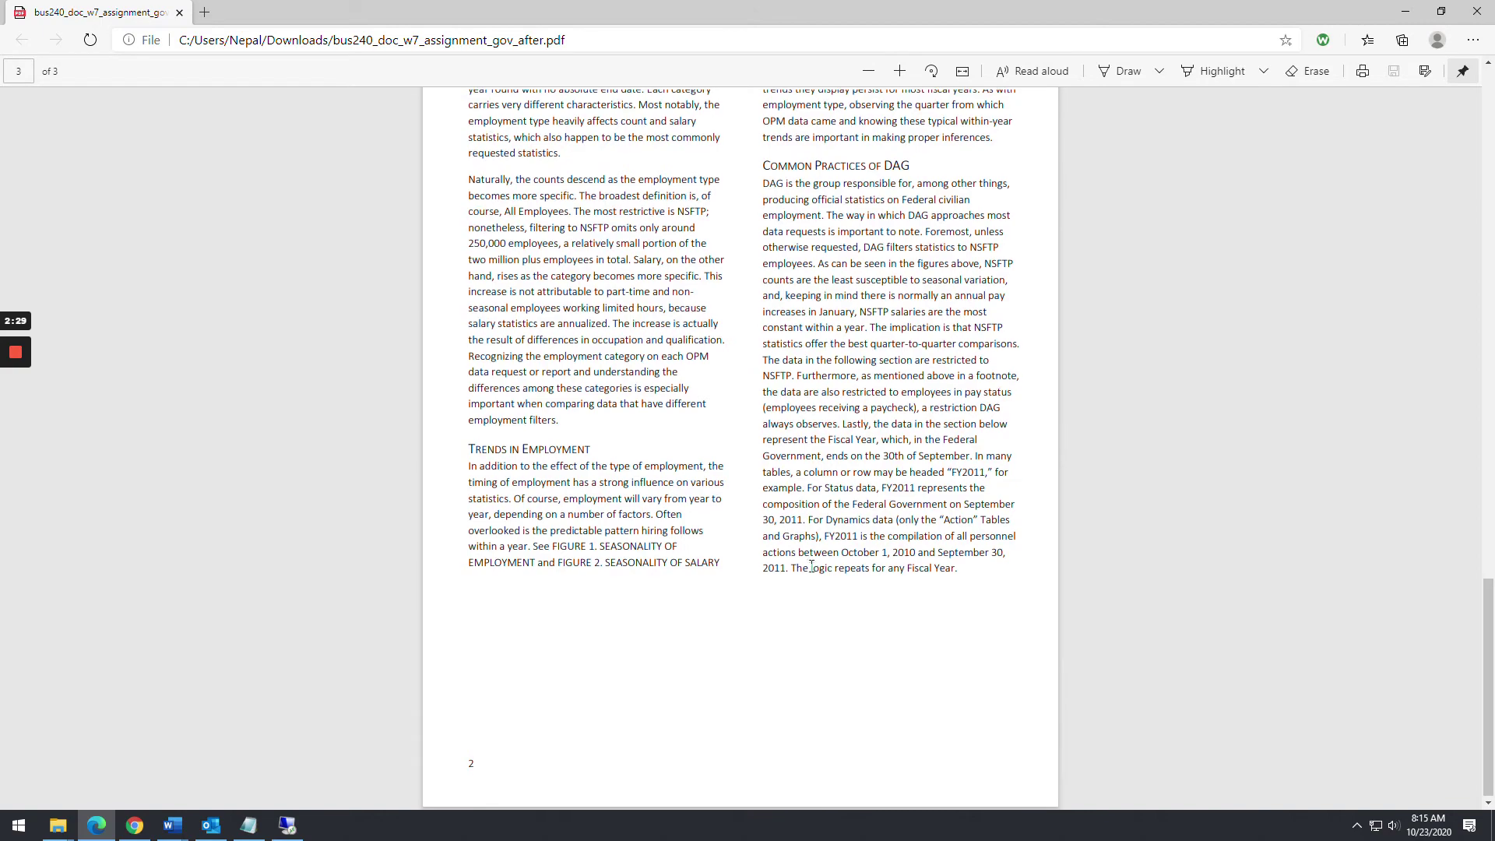
pyautogui.scroll(7, 813, 569)
pyautogui.scroll(5, 812, 565)
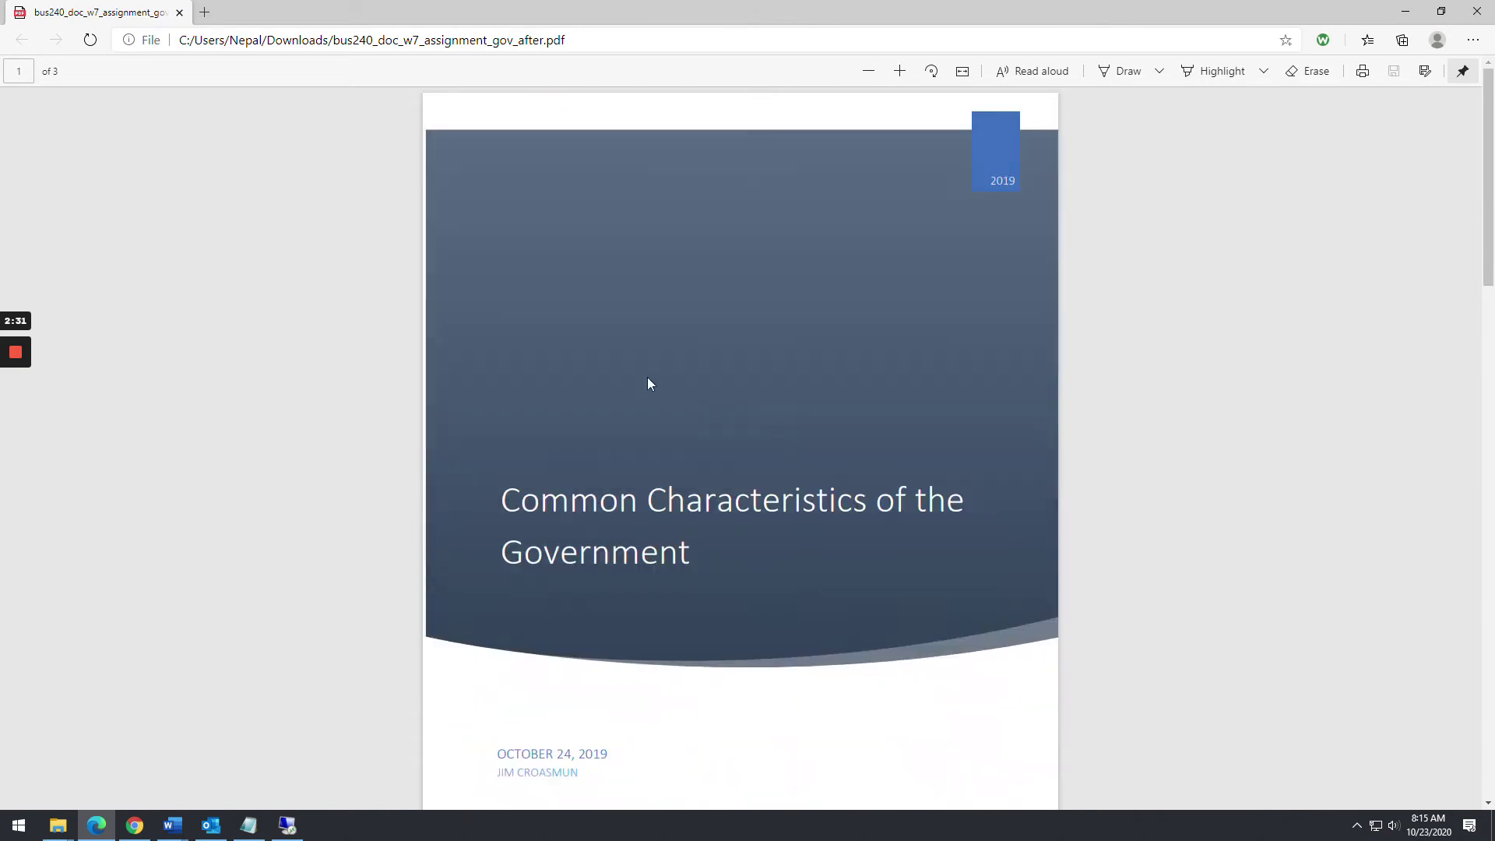
# Step: Browse Word's cover page designs and compare them with the PDF's cover
pyautogui.hotkey('alt', 'Tab')
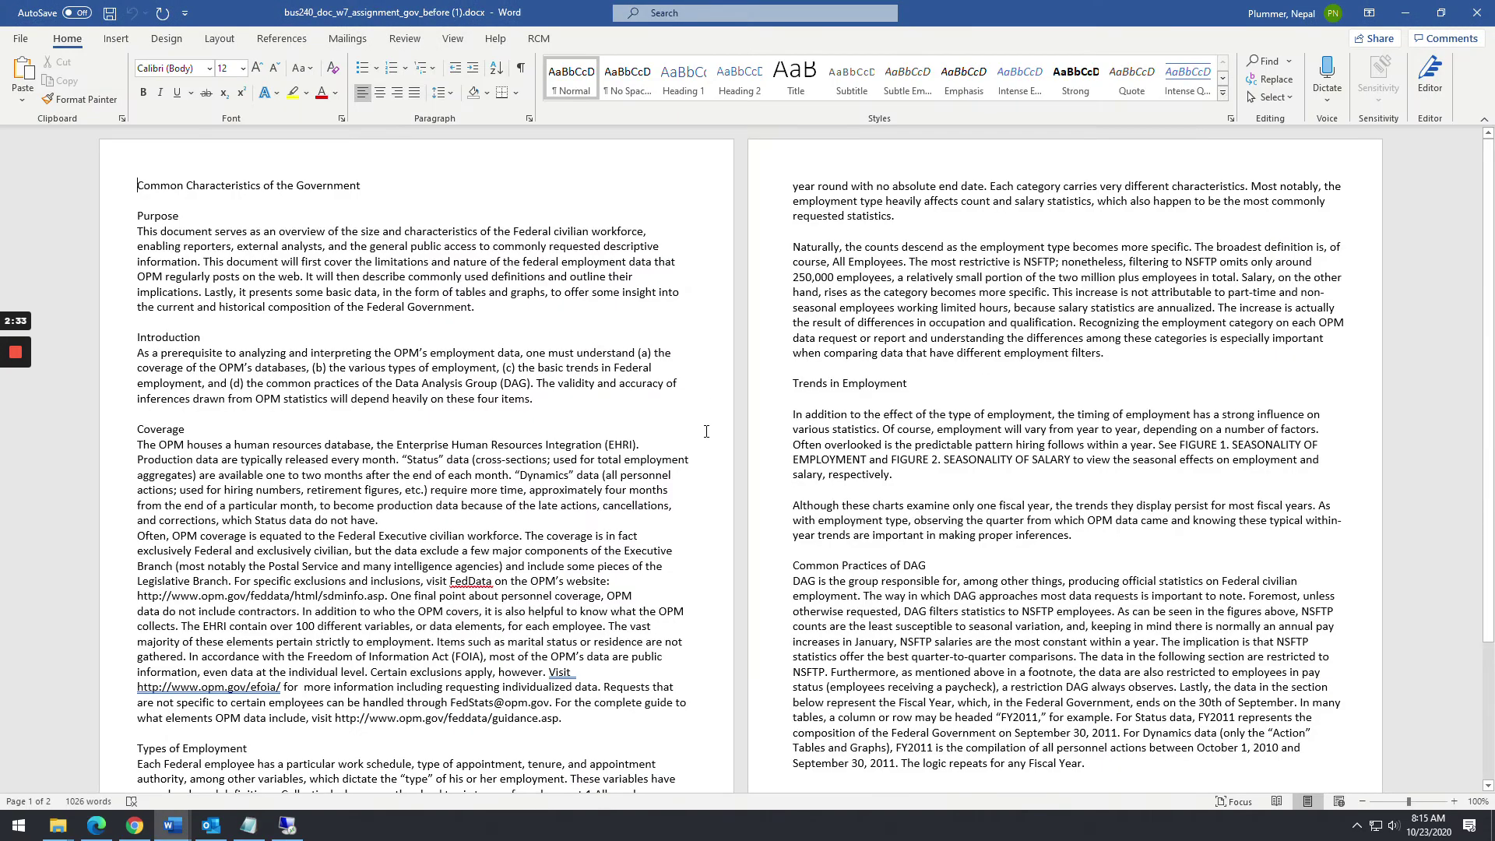
pyautogui.click(115, 38)
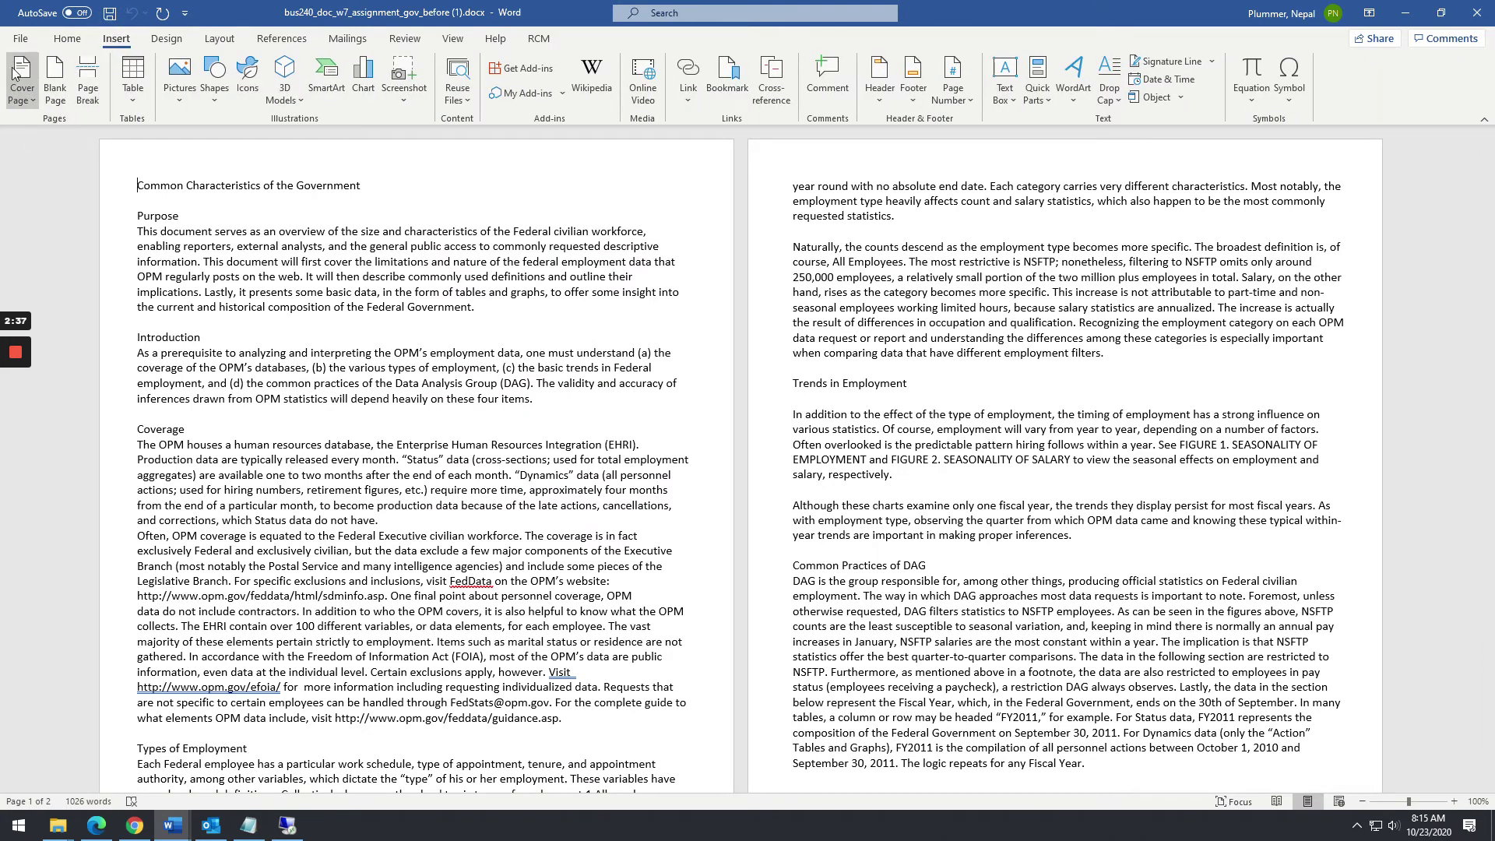
pyautogui.click(22, 90)
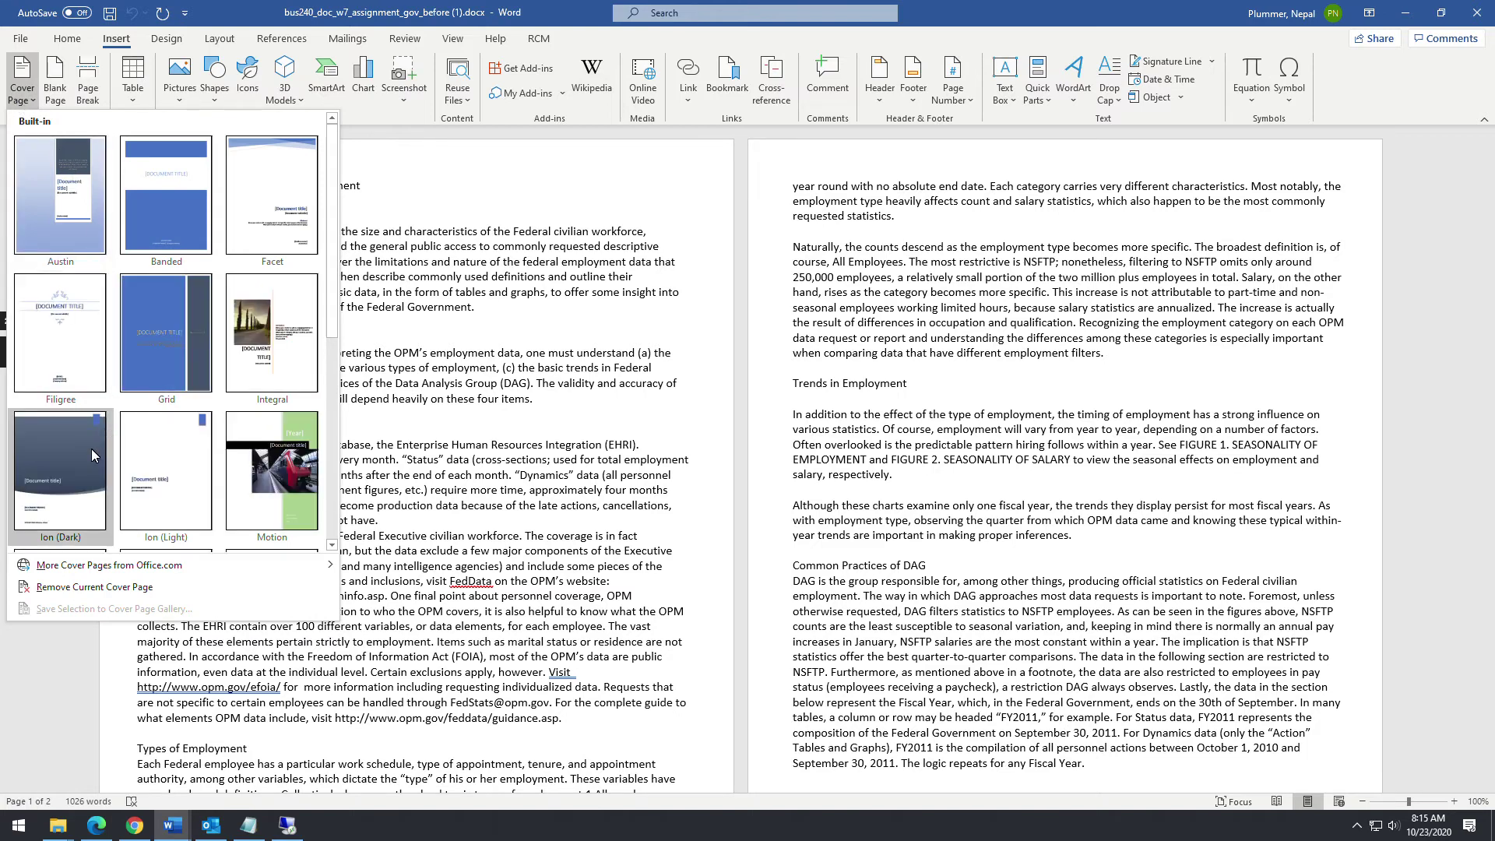
pyautogui.press('Escape')
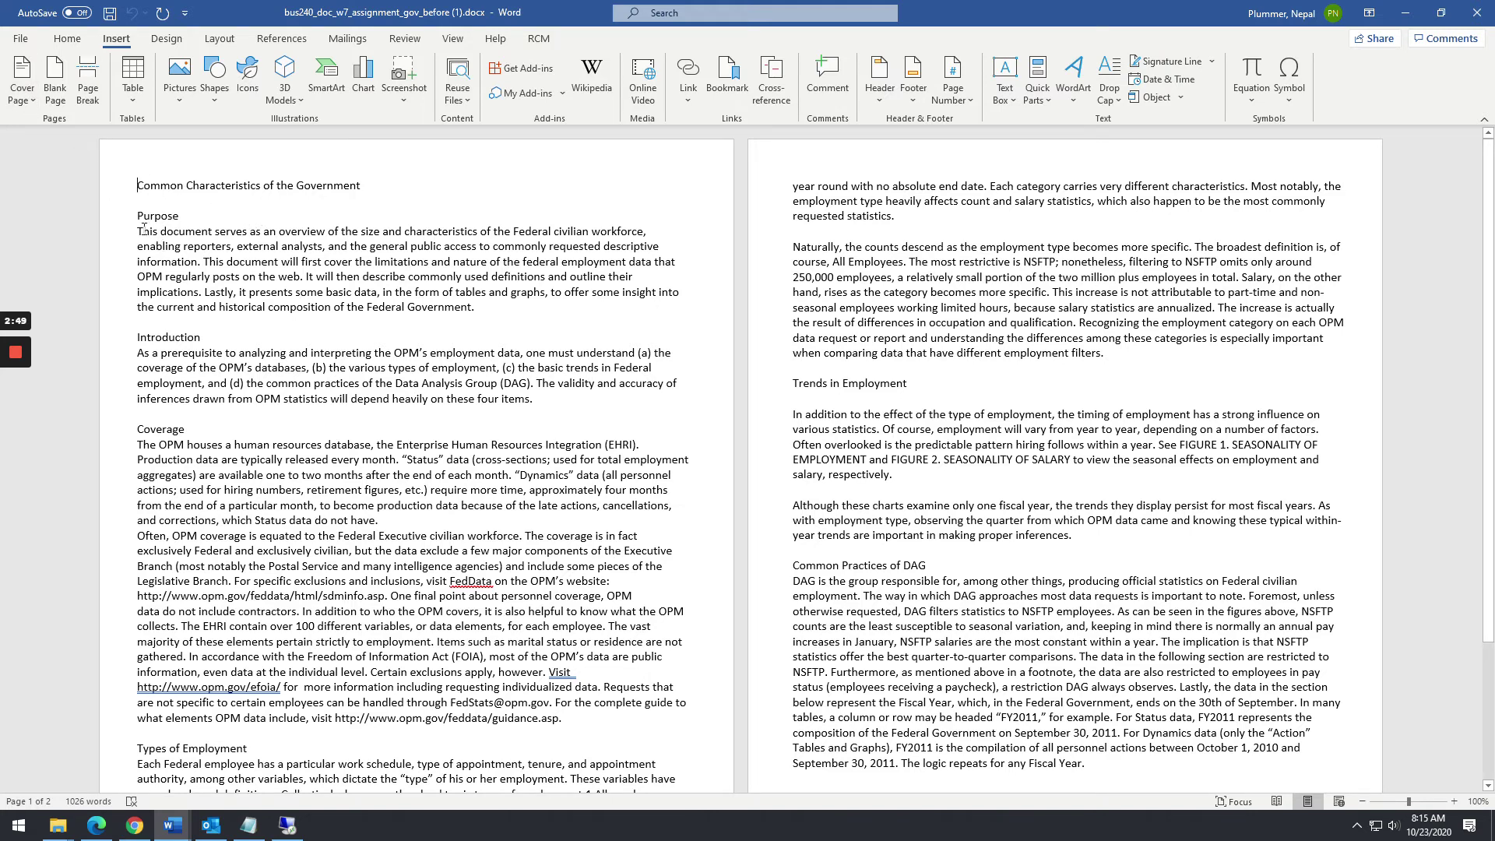
pyautogui.hotkey('alt', 'Tab')
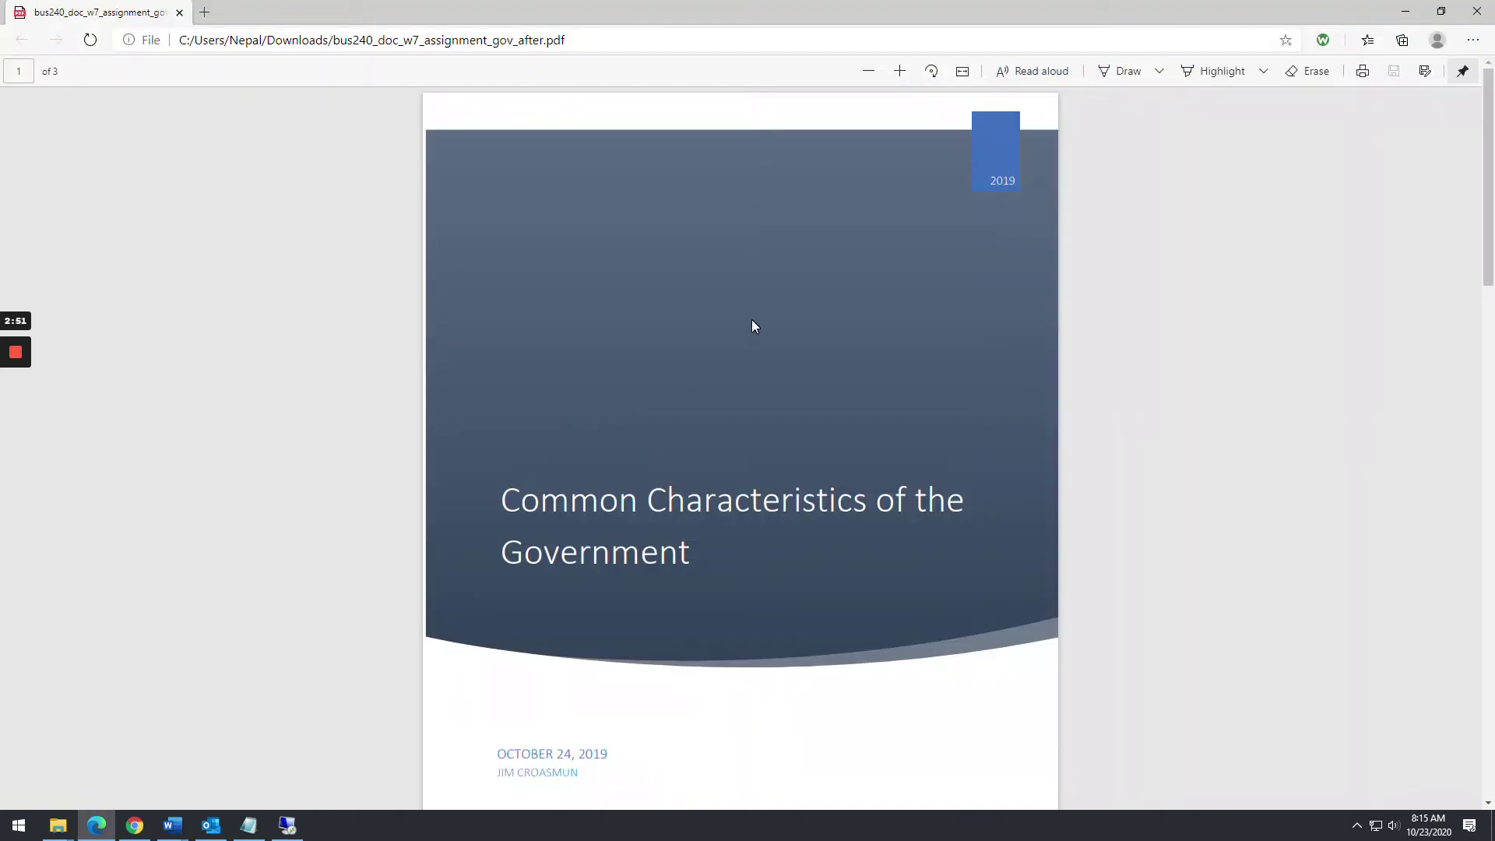
pyautogui.hotkey('alt', 'Tab')
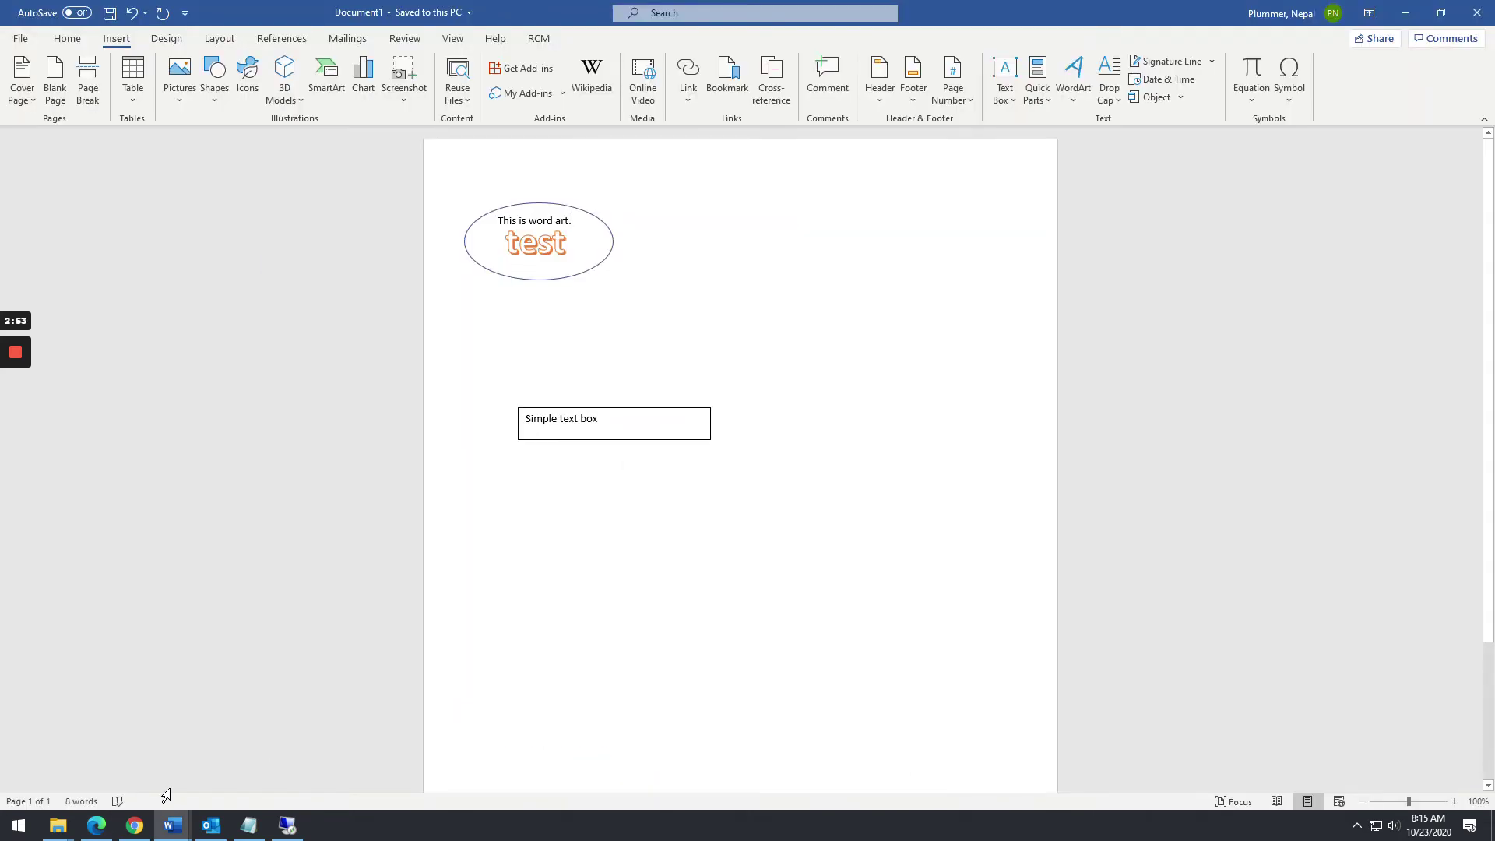
# Step: View the Balancing Columns and Snipping Tool YouTube tabs, then the W07 Exam: Application page
pyautogui.click(135, 825)
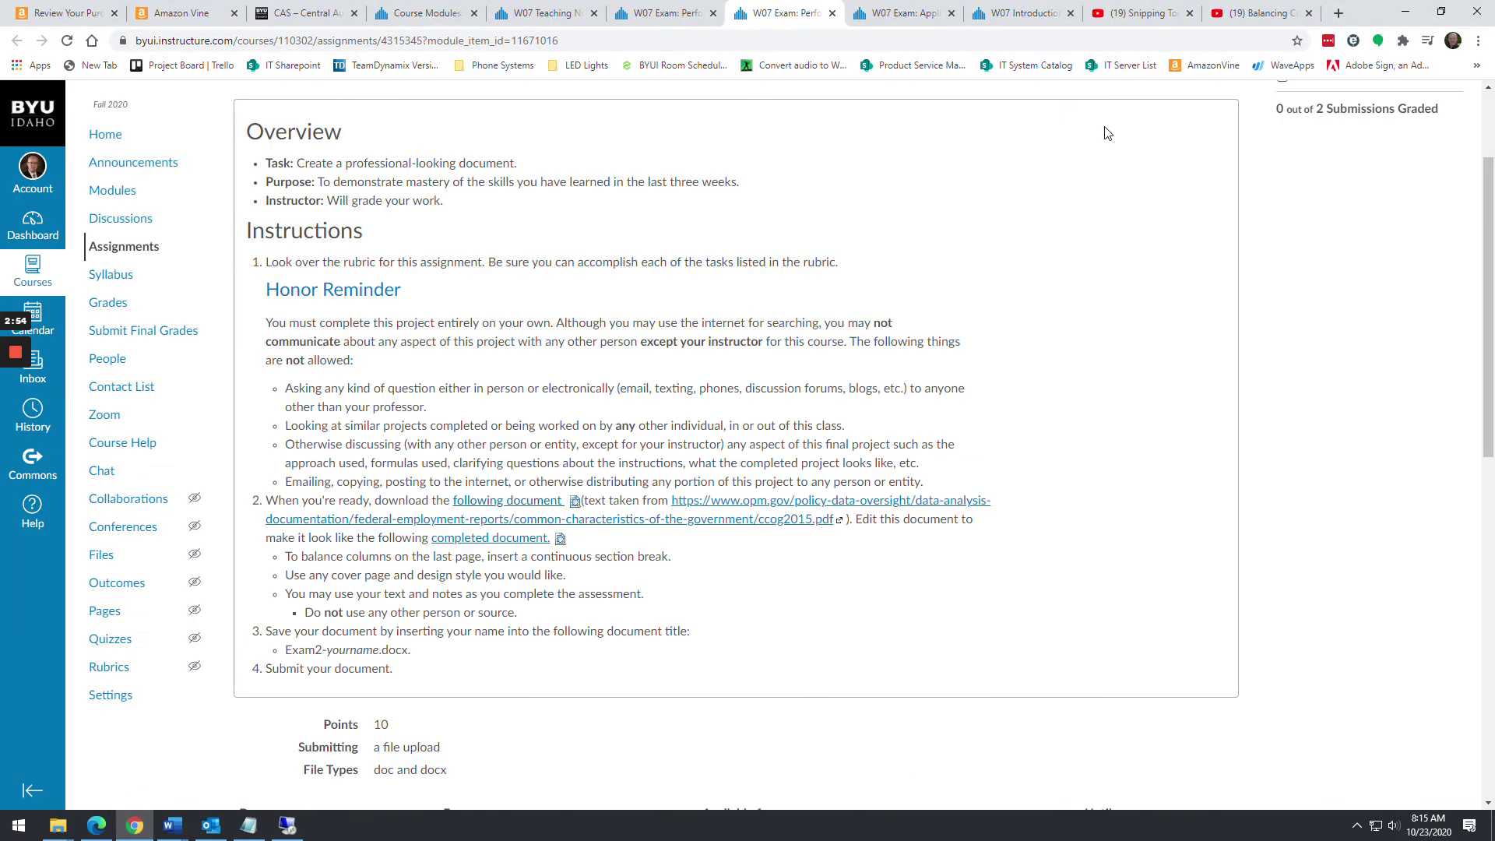
pyautogui.click(1243, 15)
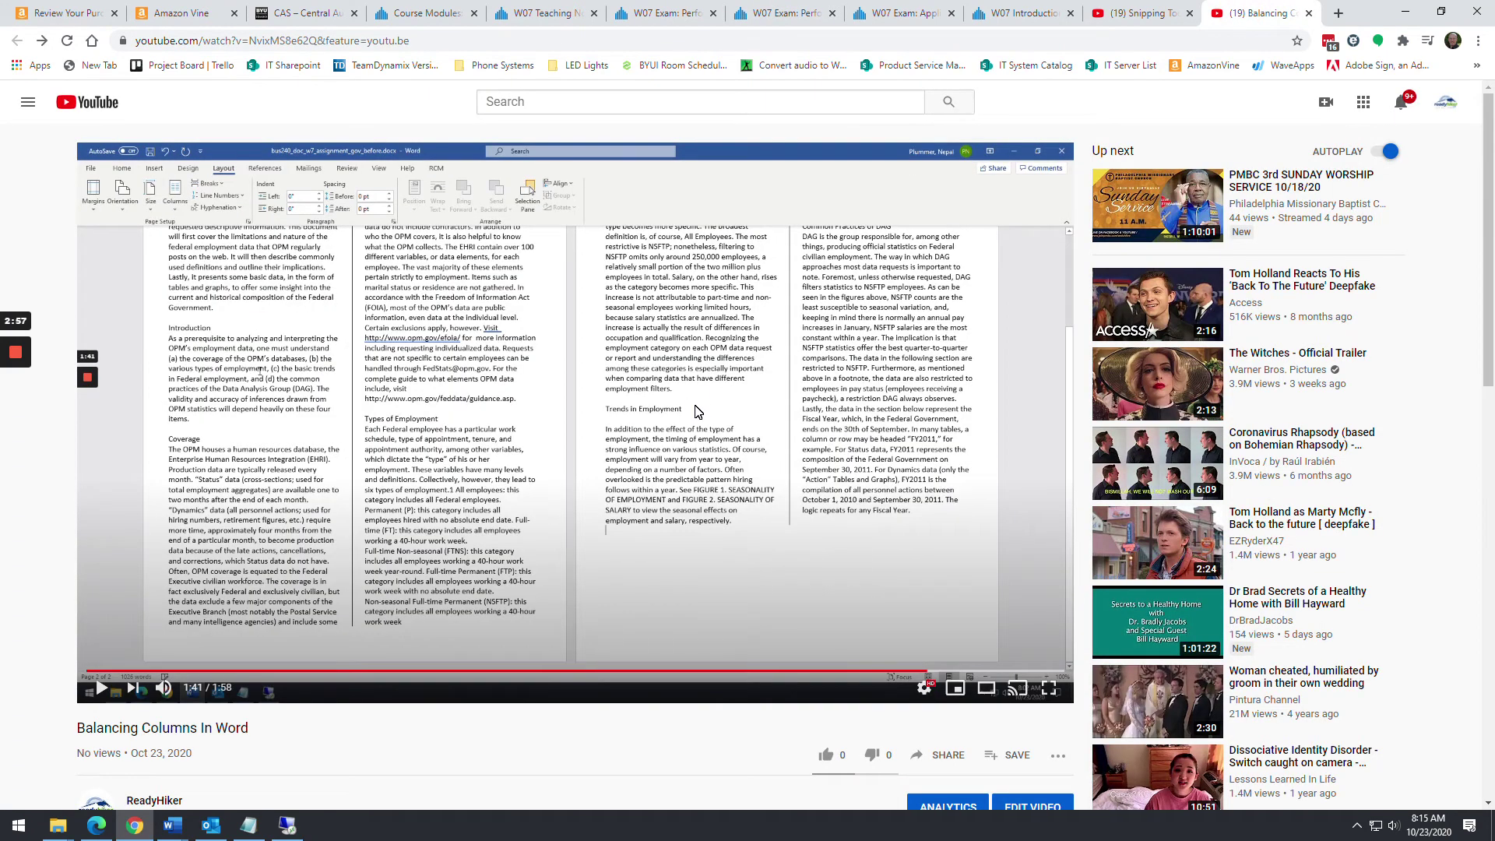
pyautogui.click(1138, 13)
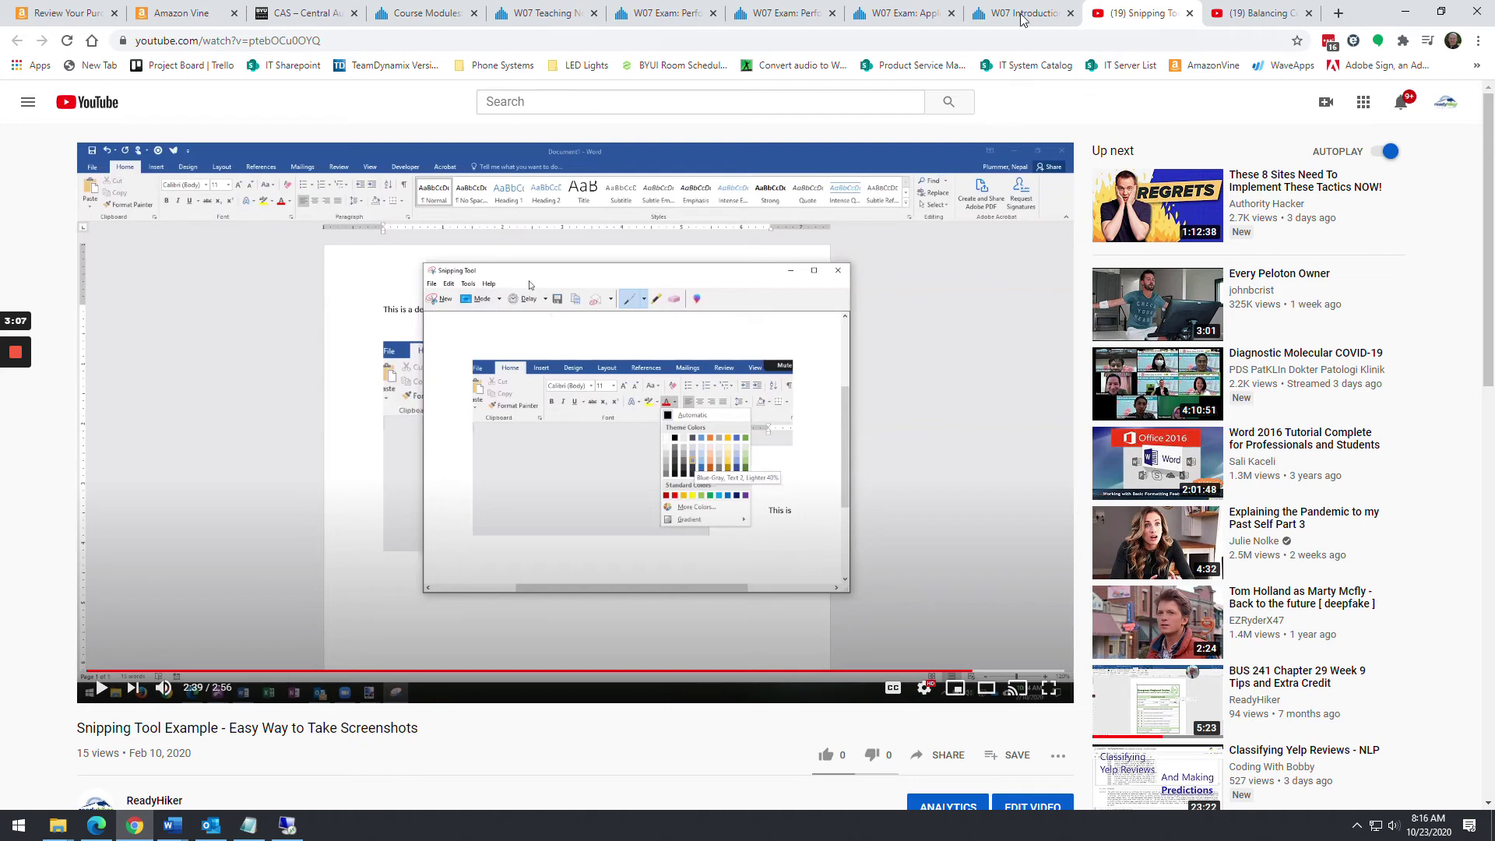
pyautogui.click(888, 13)
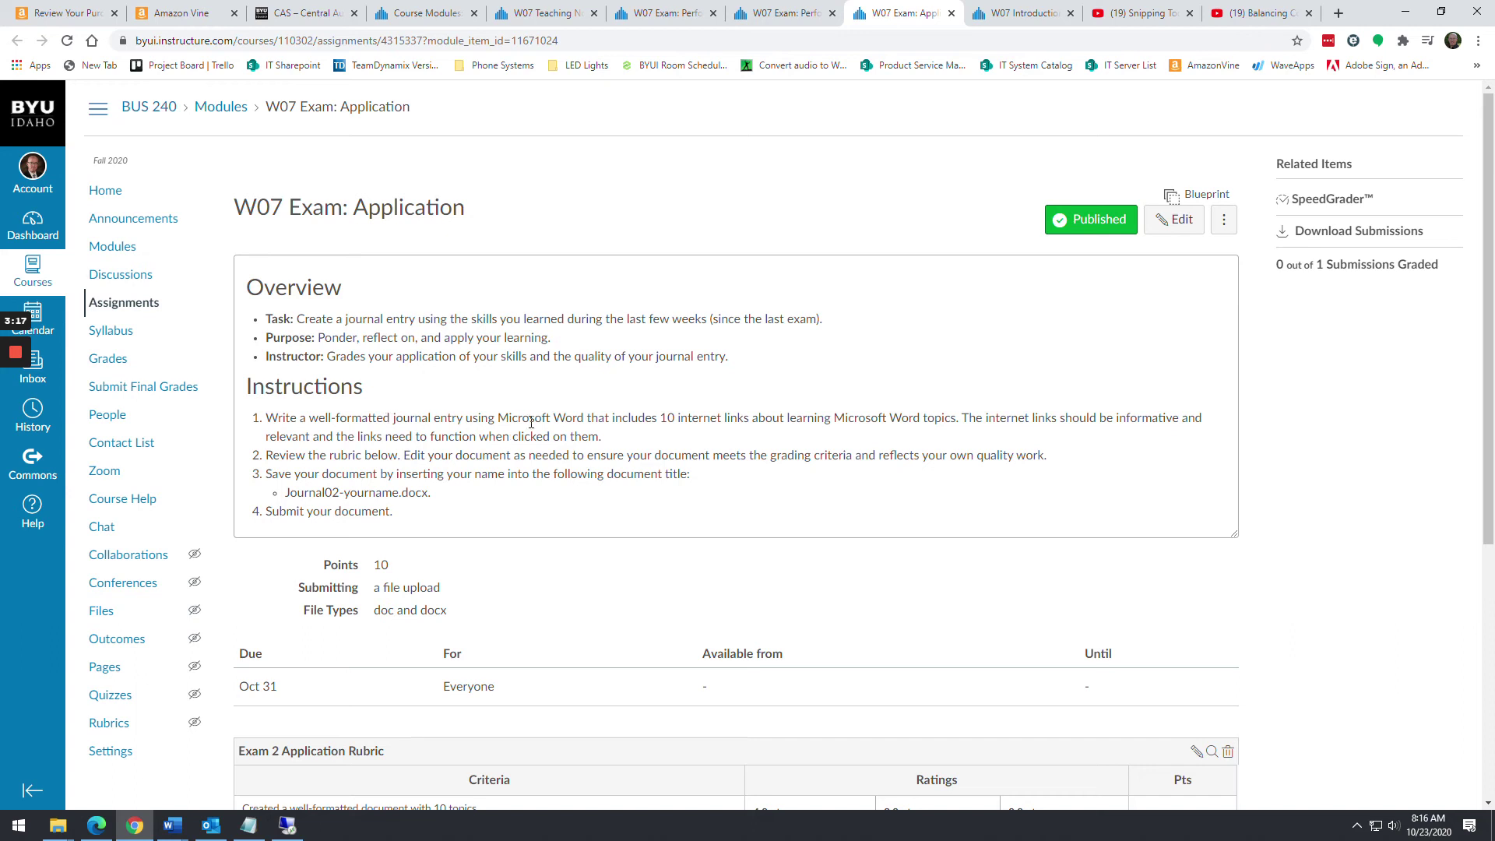
# Step: Highlight 'internet links' and 'clicked on them' in journal instruction 1, then return to the Performance Part I poster instructions
pyautogui.moveTo(678, 420); pyautogui.dragTo(743, 420)
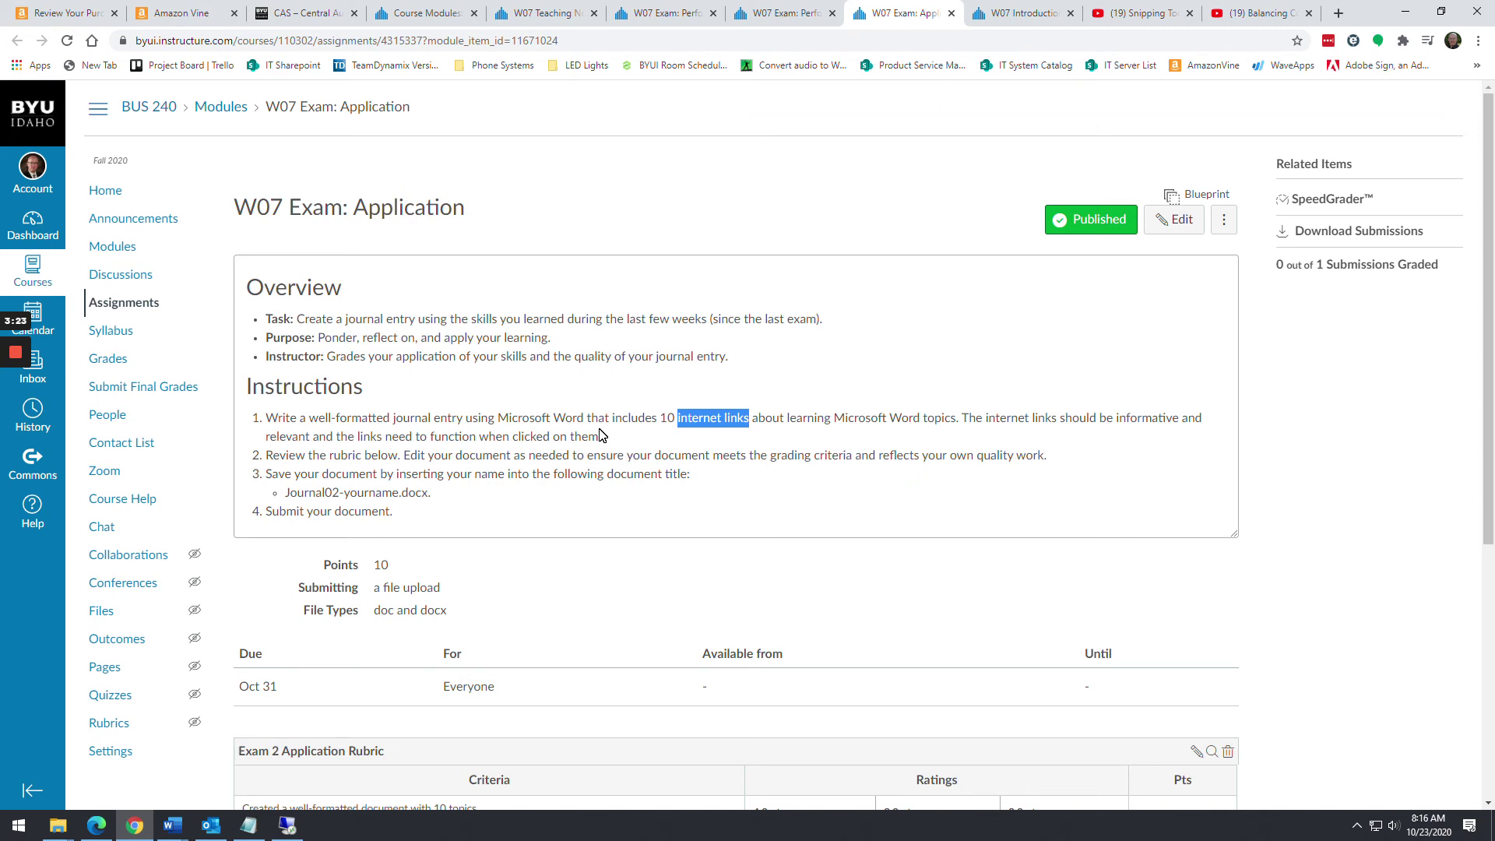
pyautogui.moveTo(601, 436); pyautogui.dragTo(518, 437)
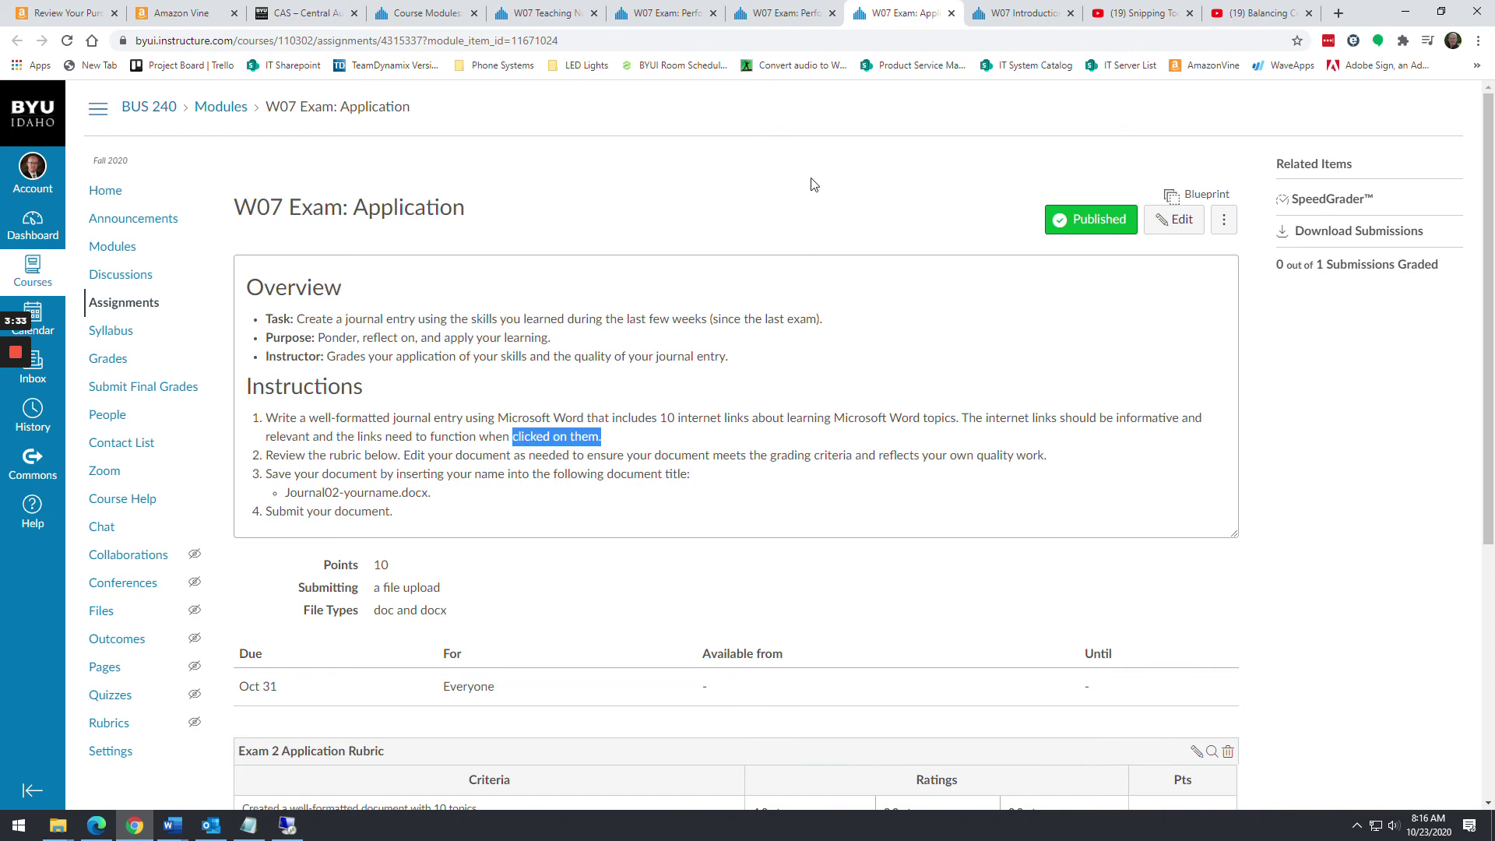
pyautogui.click(662, 12)
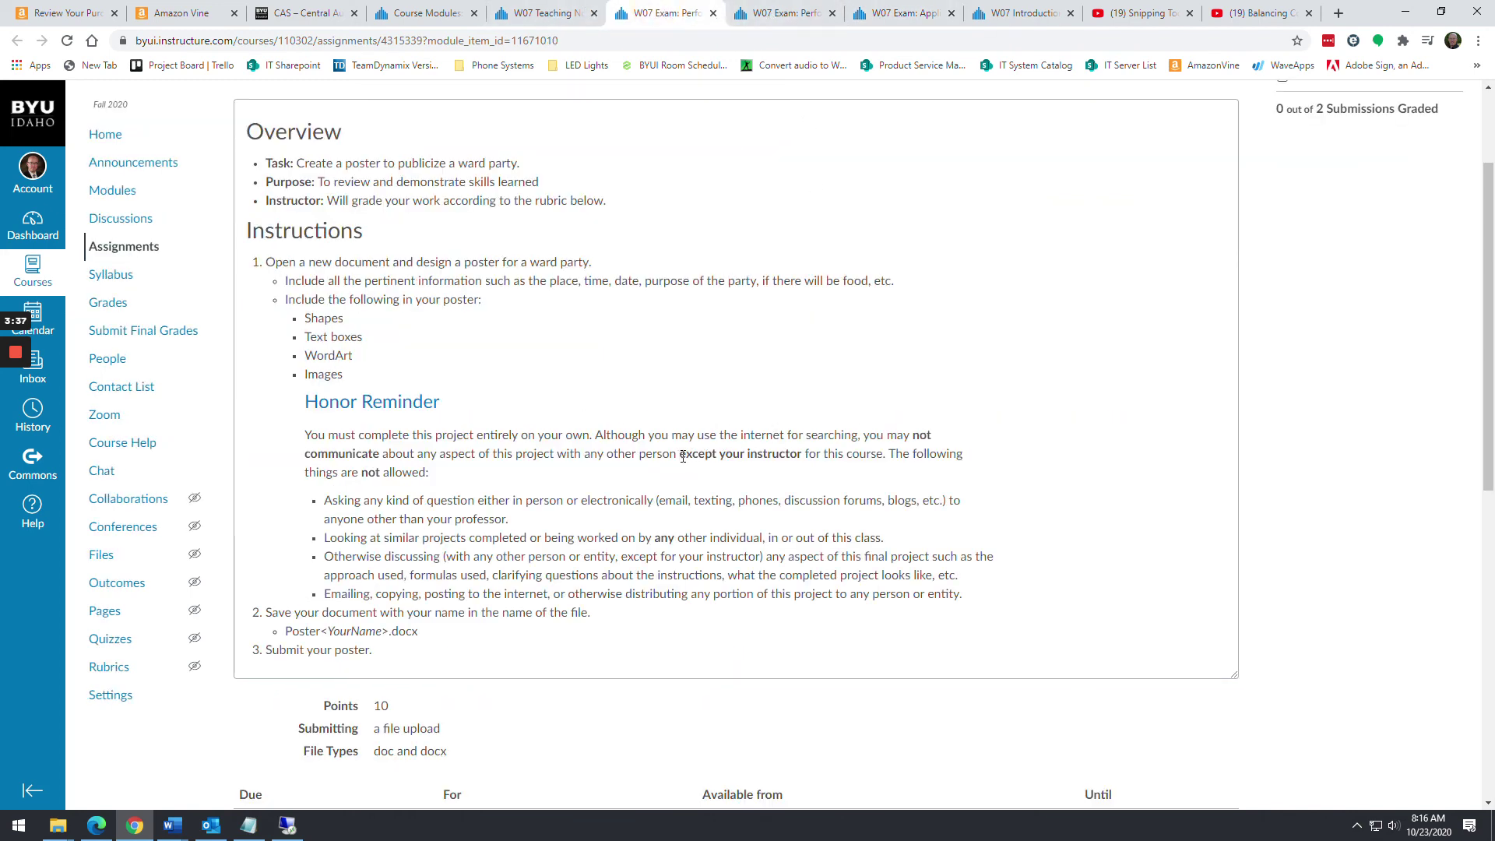
pyautogui.moveTo(677, 454); pyautogui.dragTo(854, 460)
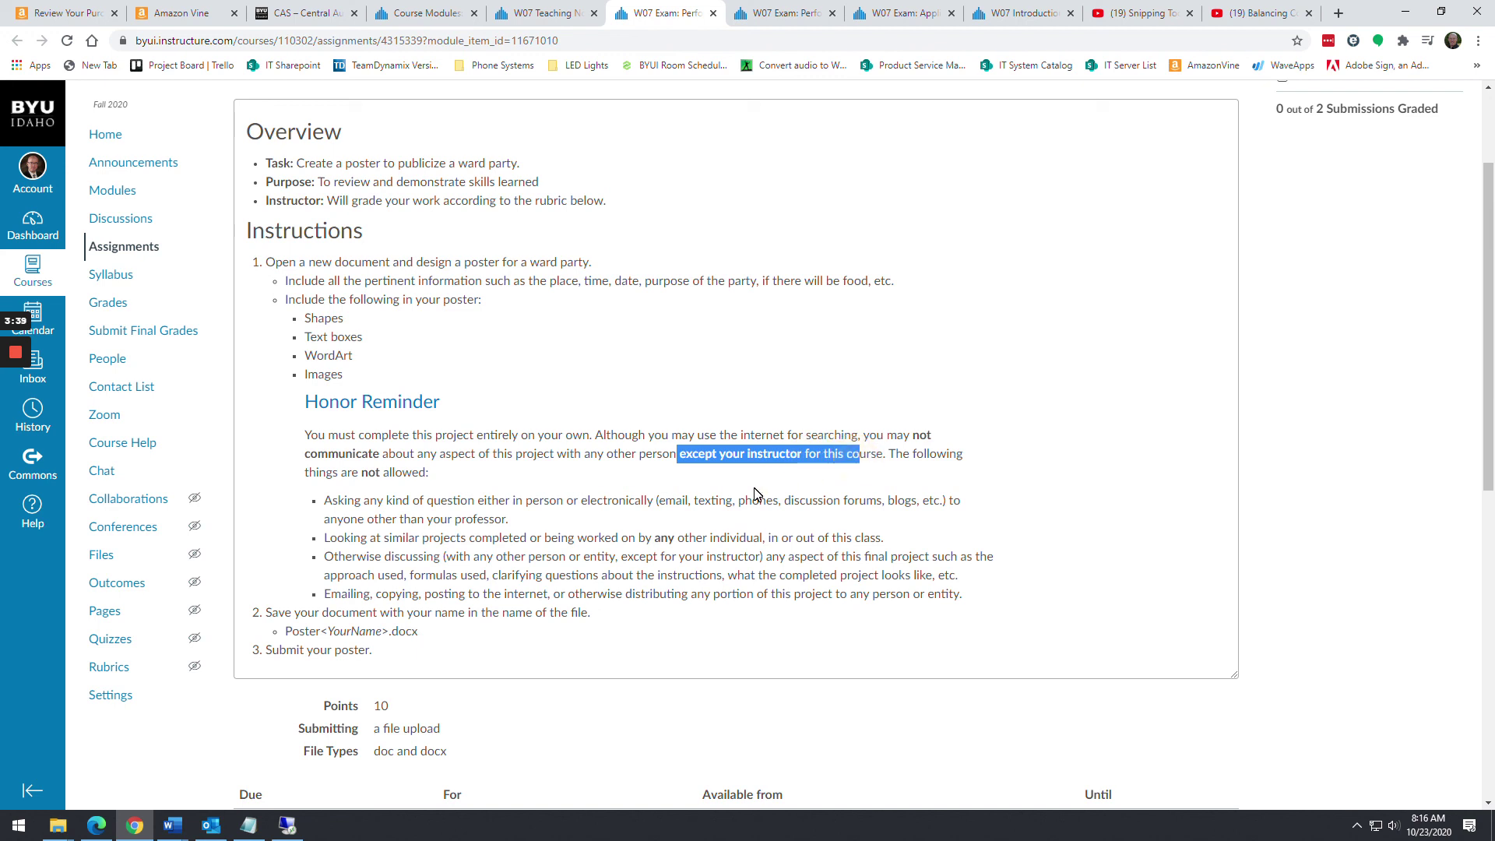